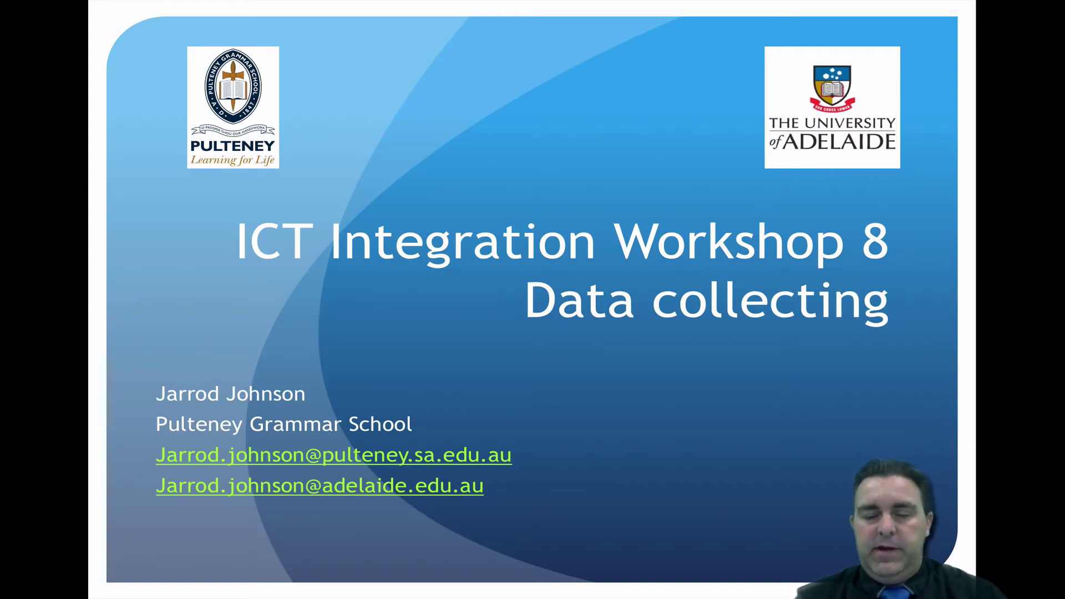
# Advance the slides past Gradebook and Numbers to the Excel gradebook slide, then switch to Safari
pyautogui.press('Right')
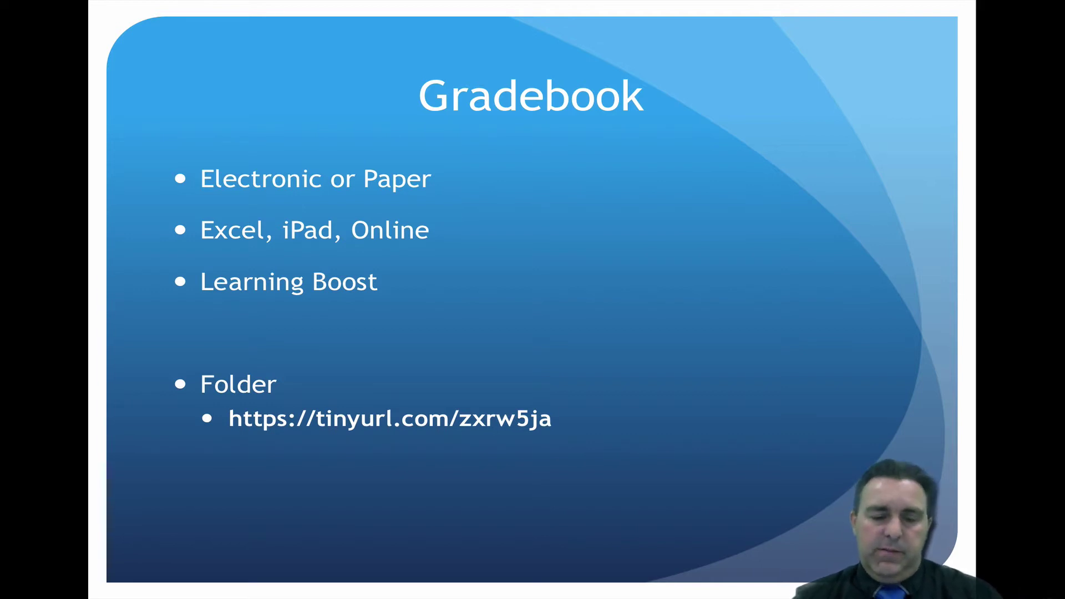
pyautogui.press('Right')
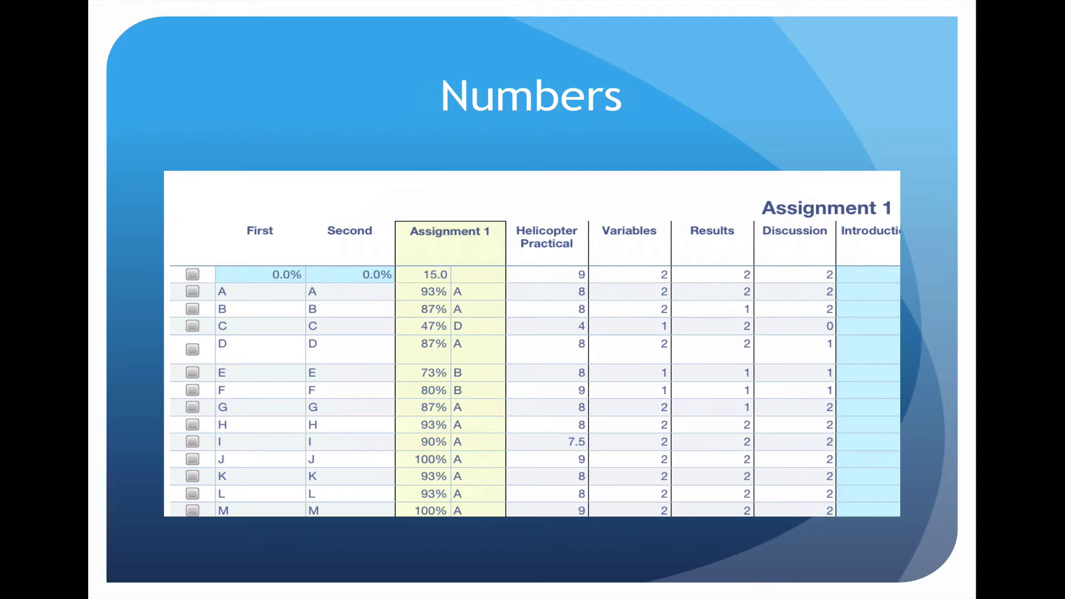
pyautogui.press('Right')
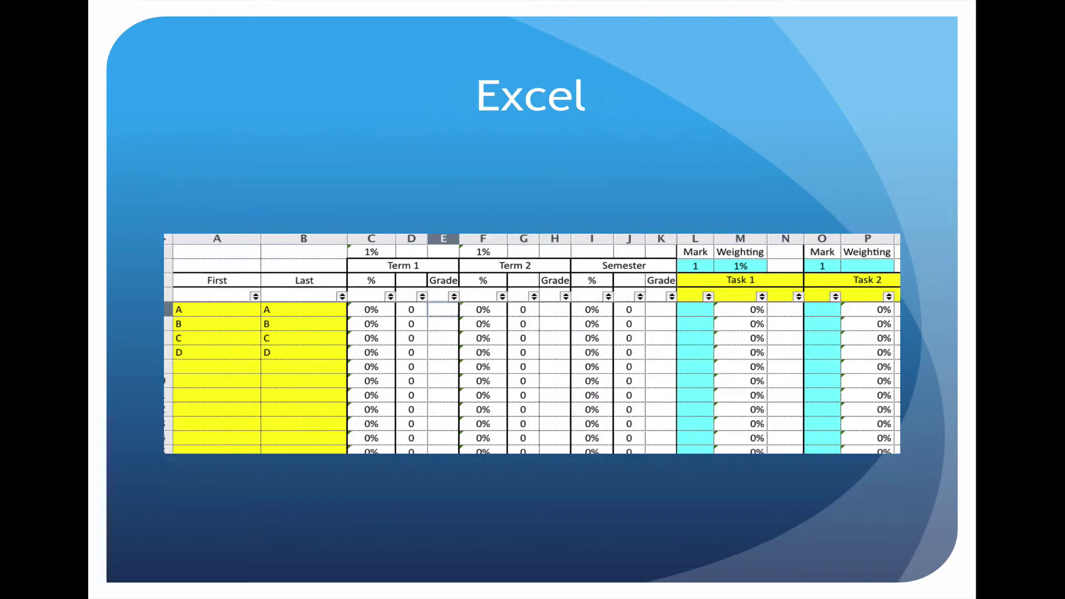
pyautogui.press('super+Tab')
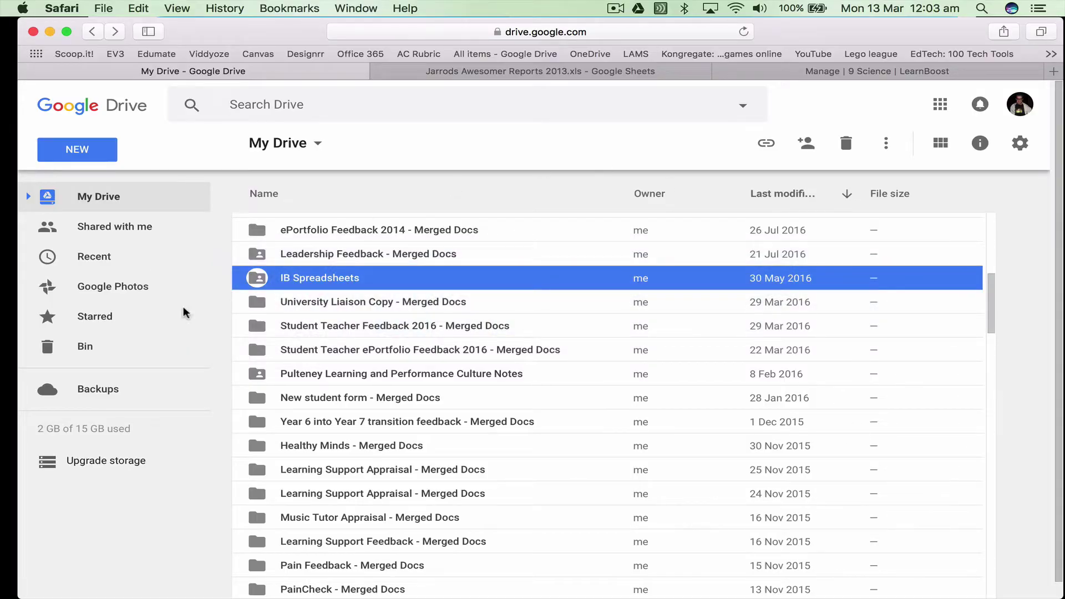
# Bring up the Reports 2013.xls gradebook spreadsheet in Google Sheets
pyautogui.click(502, 72)
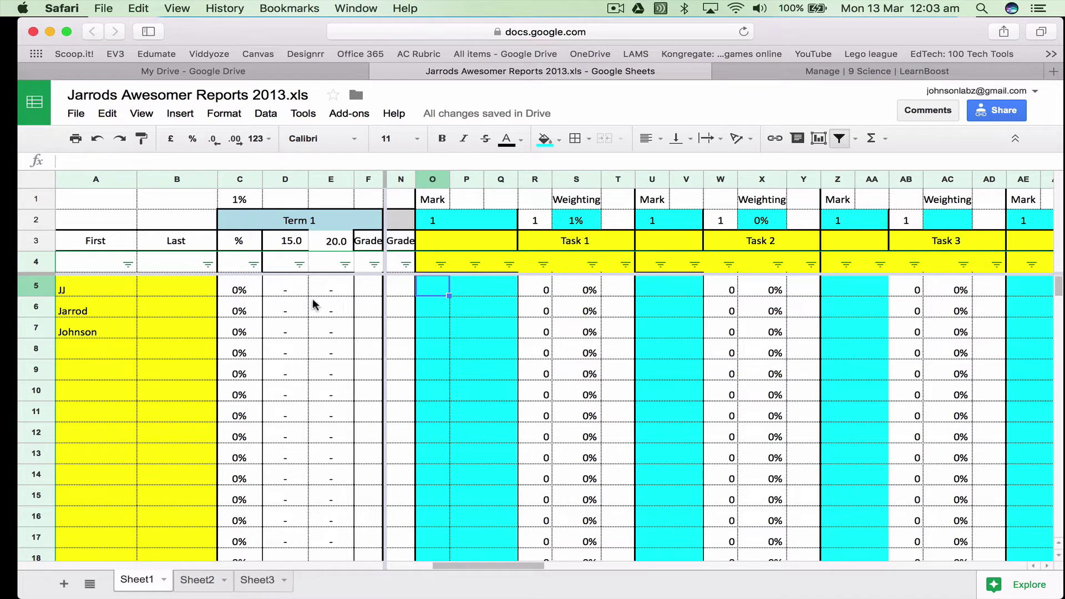
# Rename the Task 1 heading to Test
pyautogui.click(434, 219)
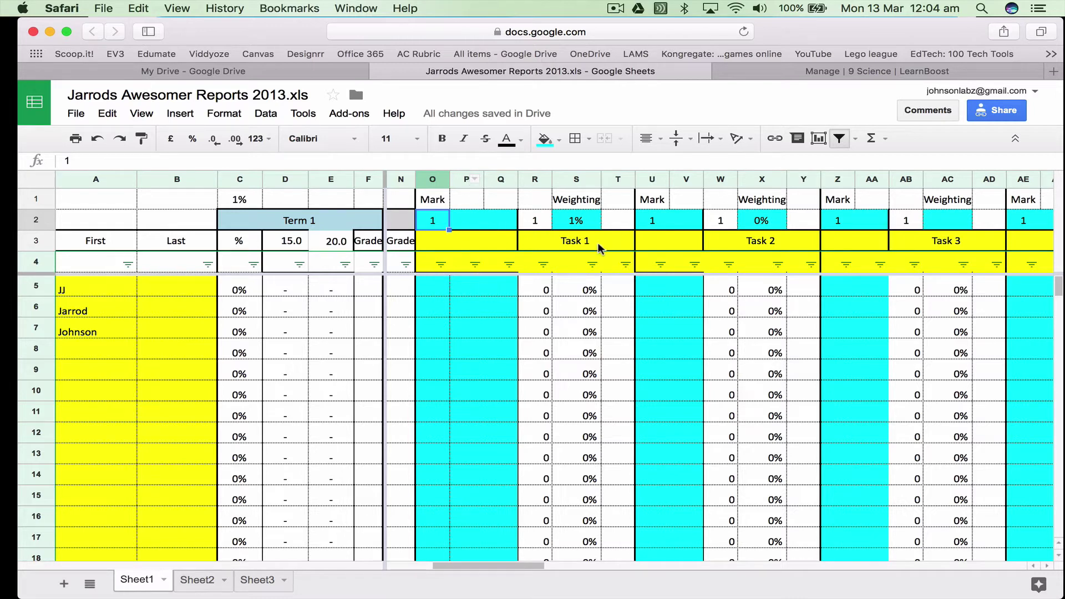
pyautogui.click(577, 246)
pyautogui.write('Test')
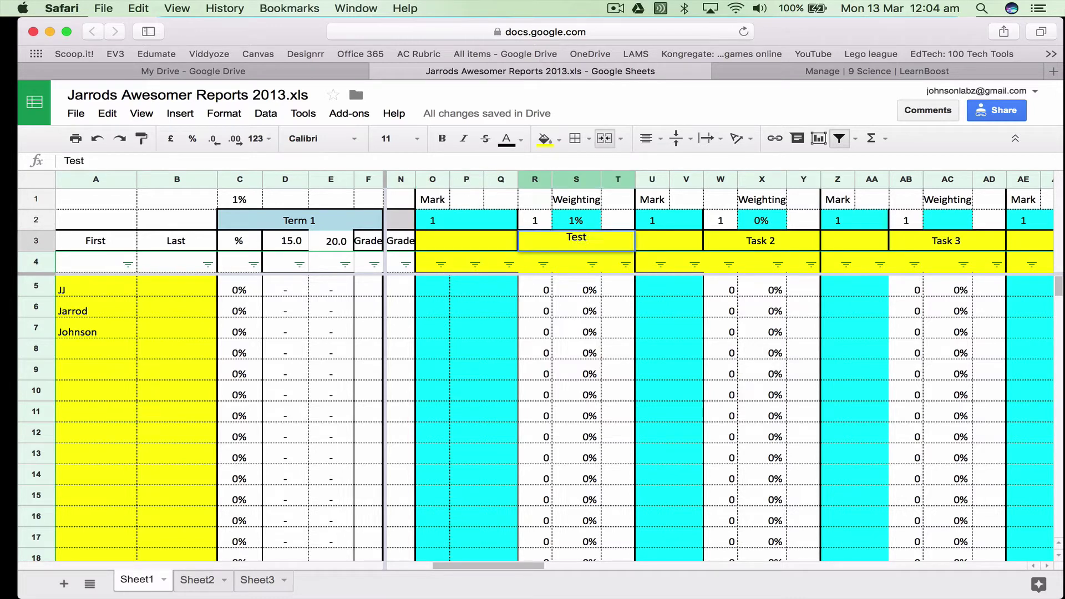
pyautogui.press('Left')
pyautogui.press('Up')
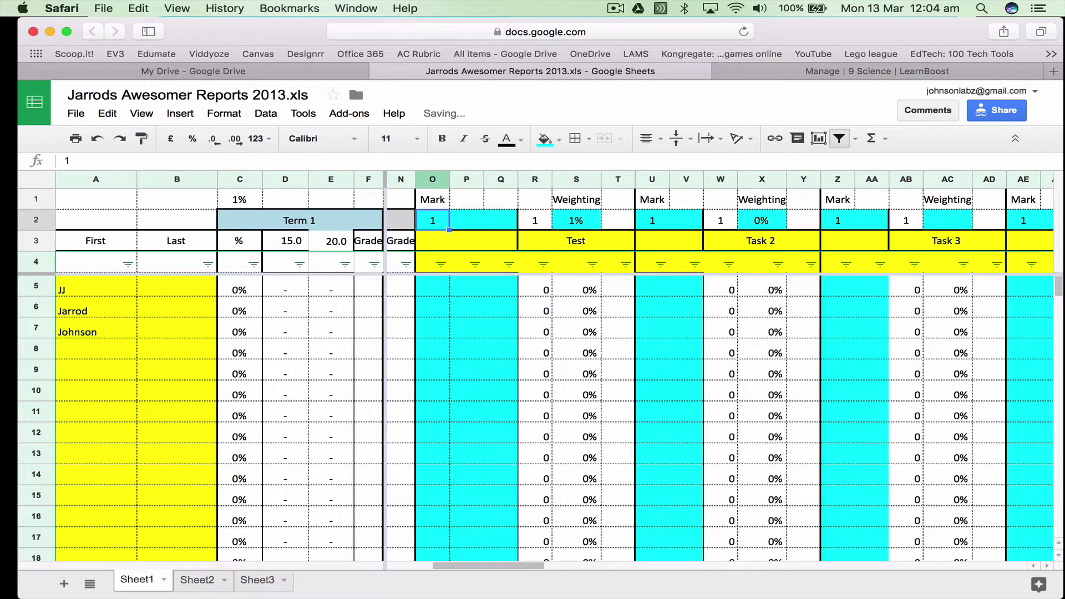
# Give the Test's three parts maximum marks of 10 each, totalling 30
pyautogui.write('10')
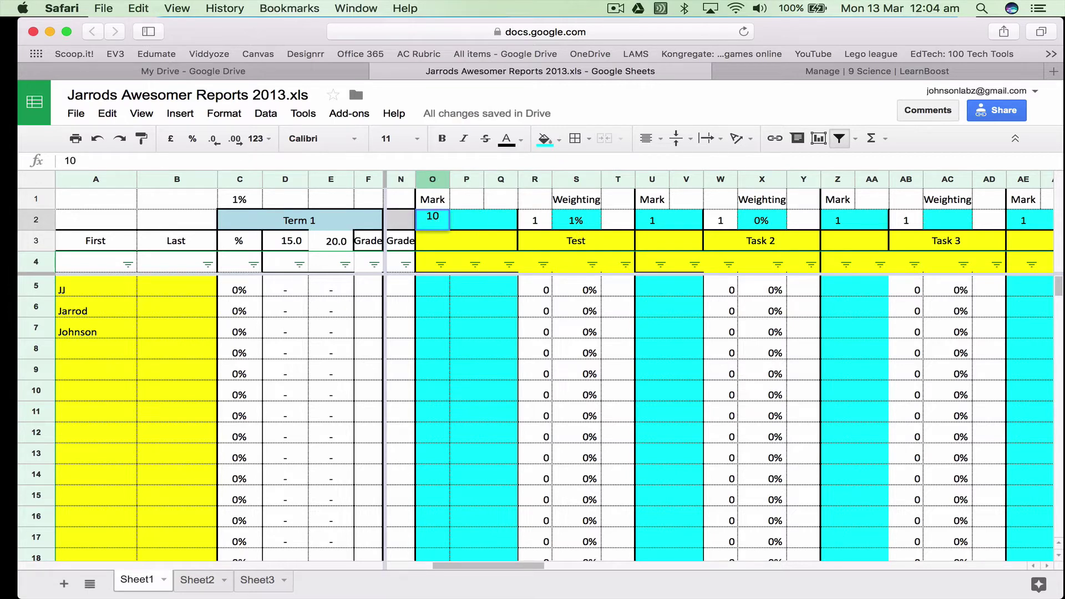
pyautogui.press('Tab')
pyautogui.write('10')
pyautogui.press('Tab')
pyautogui.write('10')
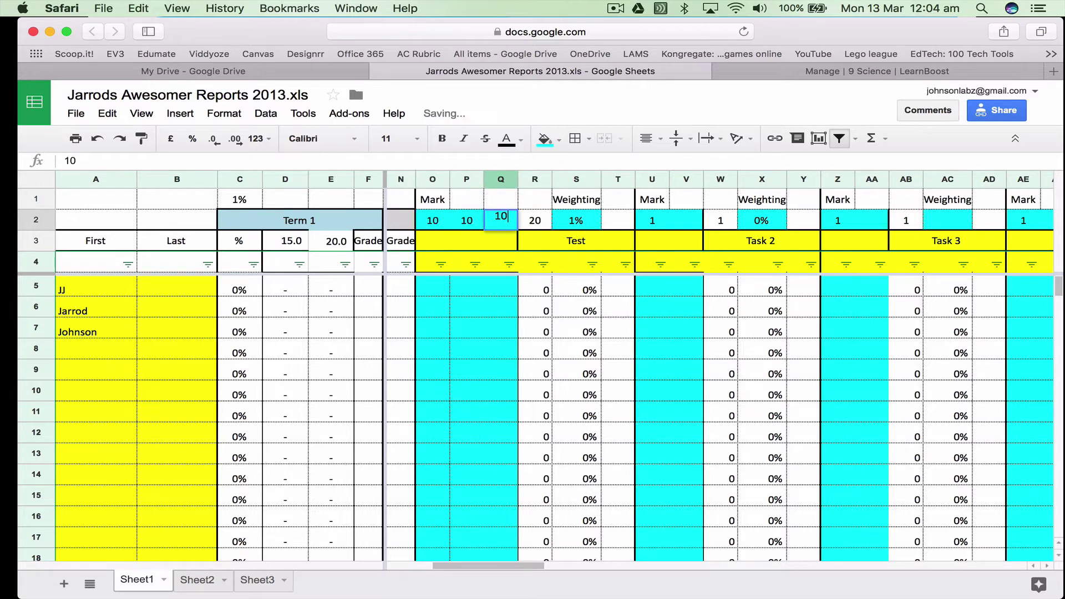
pyautogui.click(538, 224)
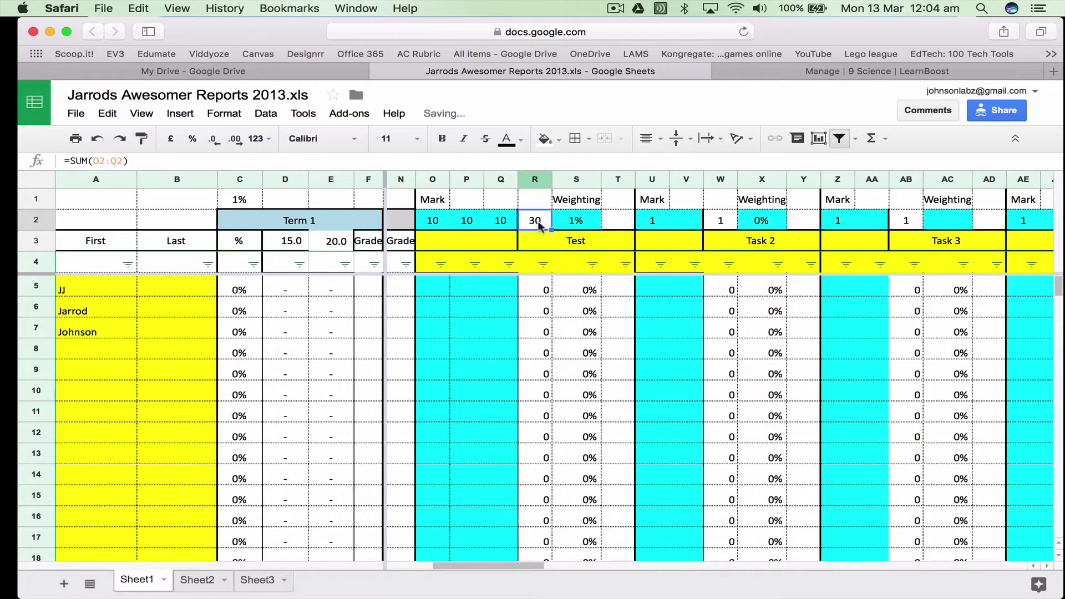
# Set the Test weighting in S2 to 20%
pyautogui.click(574, 228)
pyautogui.write('20')
pyautogui.press('Return')
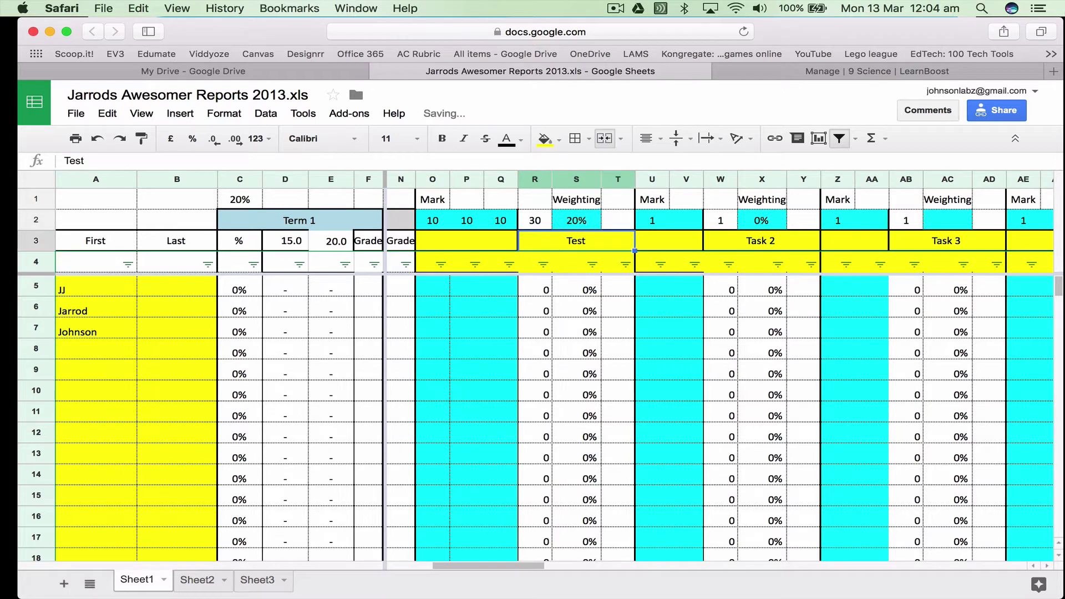
pyautogui.click(429, 288)
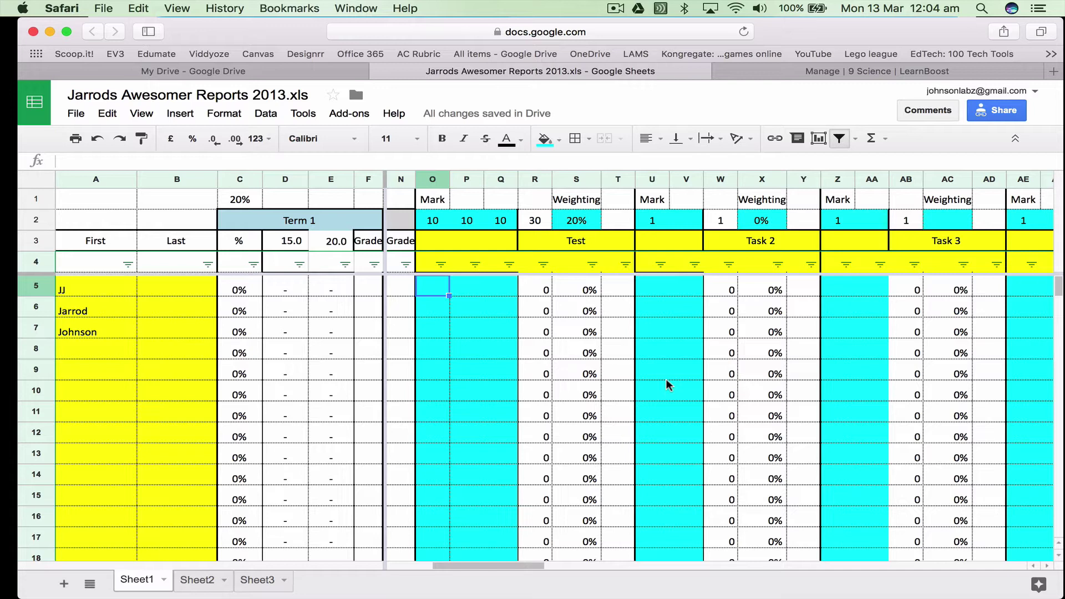
# Enter Test marks 10, 5 and 0 for the first student
pyautogui.write('10')
pyautogui.press('Tab')
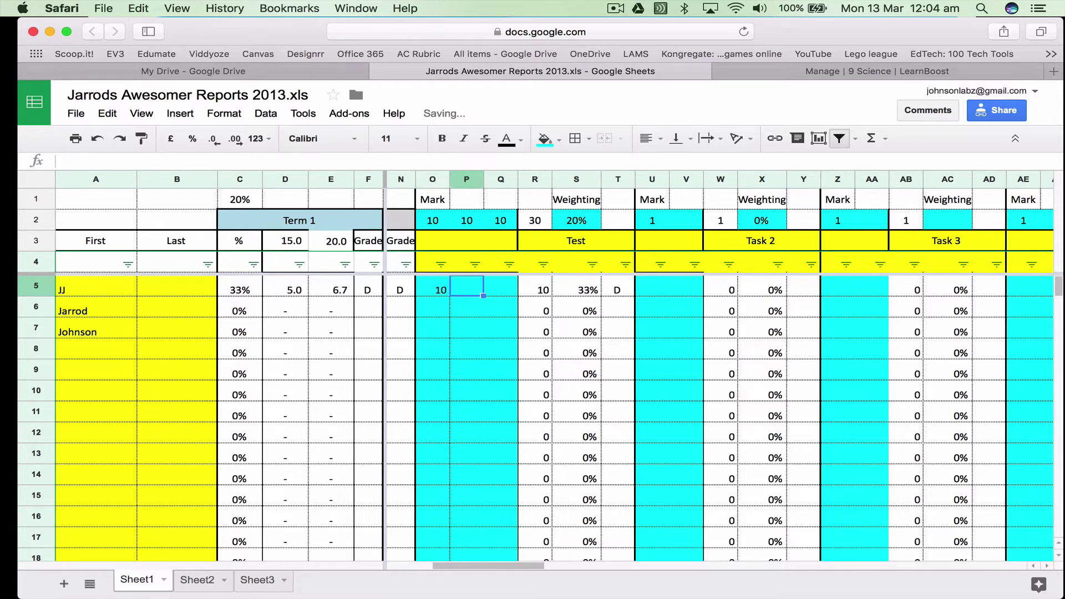
pyautogui.write('5')
pyautogui.press('Tab')
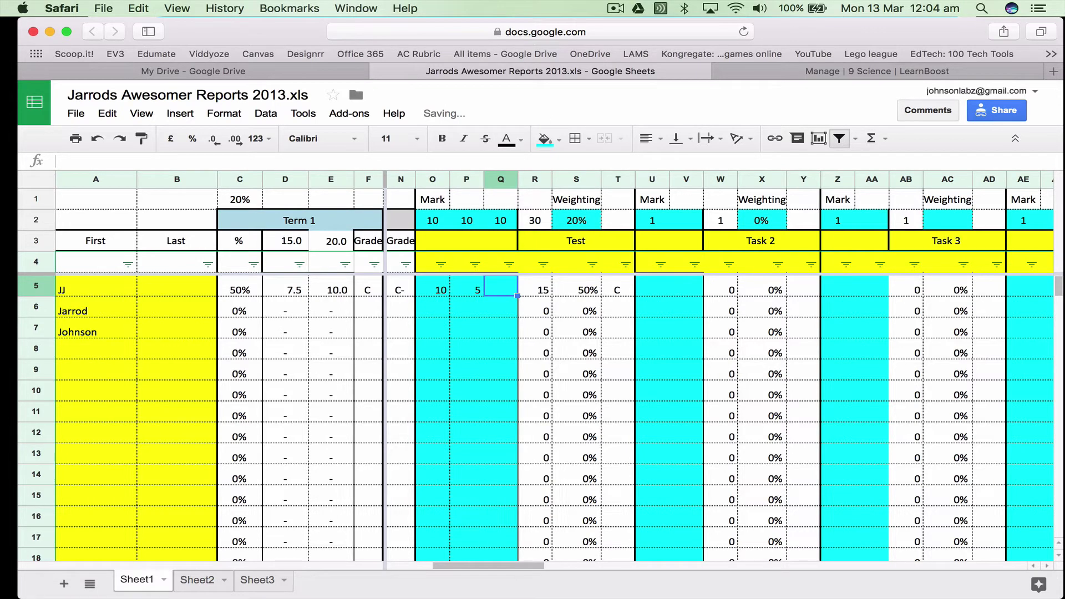
pyautogui.write('0')
pyautogui.press('Return')
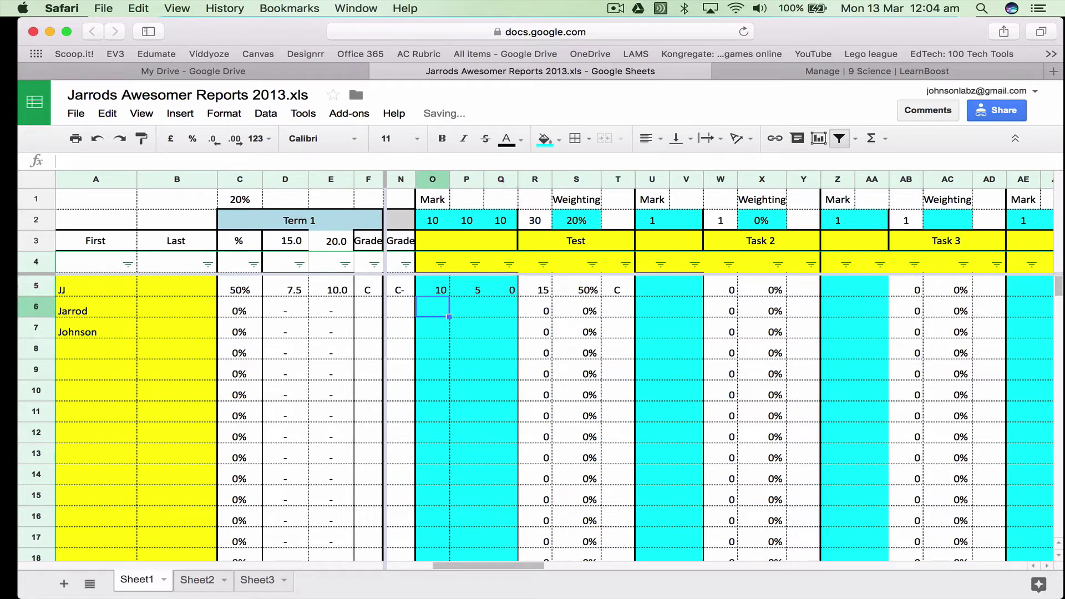
# Enter Test marks 5, 5 and 5 for the second student
pyautogui.write('5')
pyautogui.press('Tab')
pyautogui.write('5')
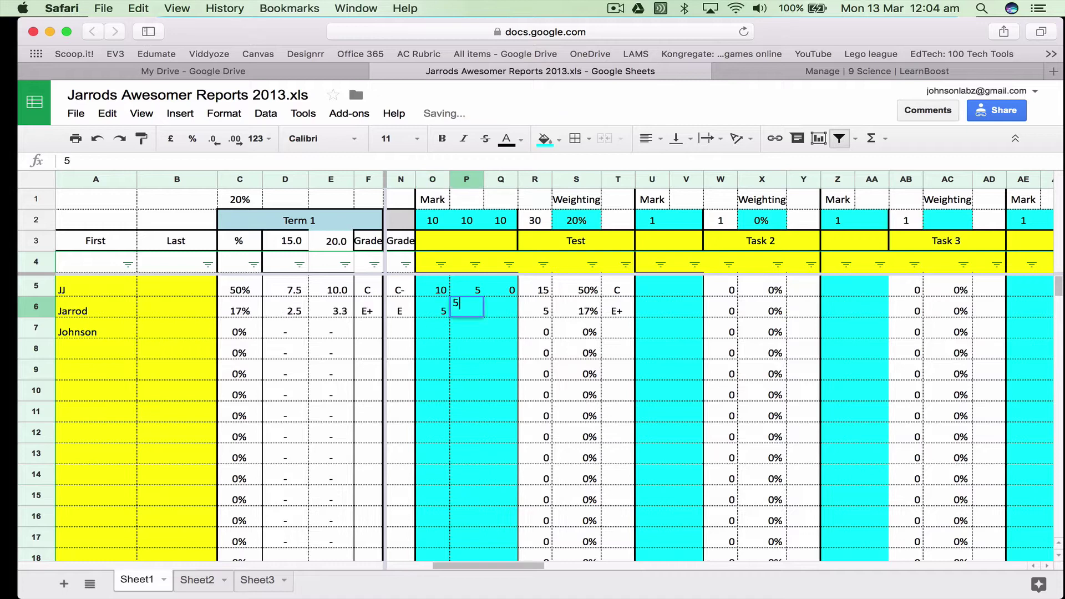
pyautogui.press('Tab')
pyautogui.write('5')
pyautogui.press('Return')
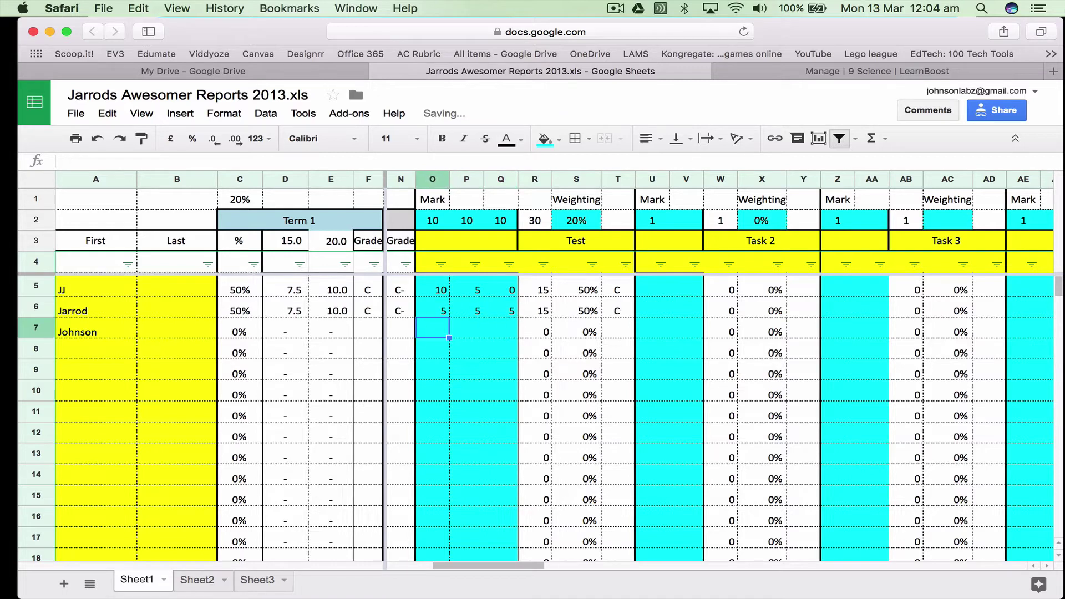
# Enter Test marks 0, 5 and 10 for the third student
pyautogui.write('0')
pyautogui.press('Tab')
pyautogui.write('5')
pyautogui.press('Tab')
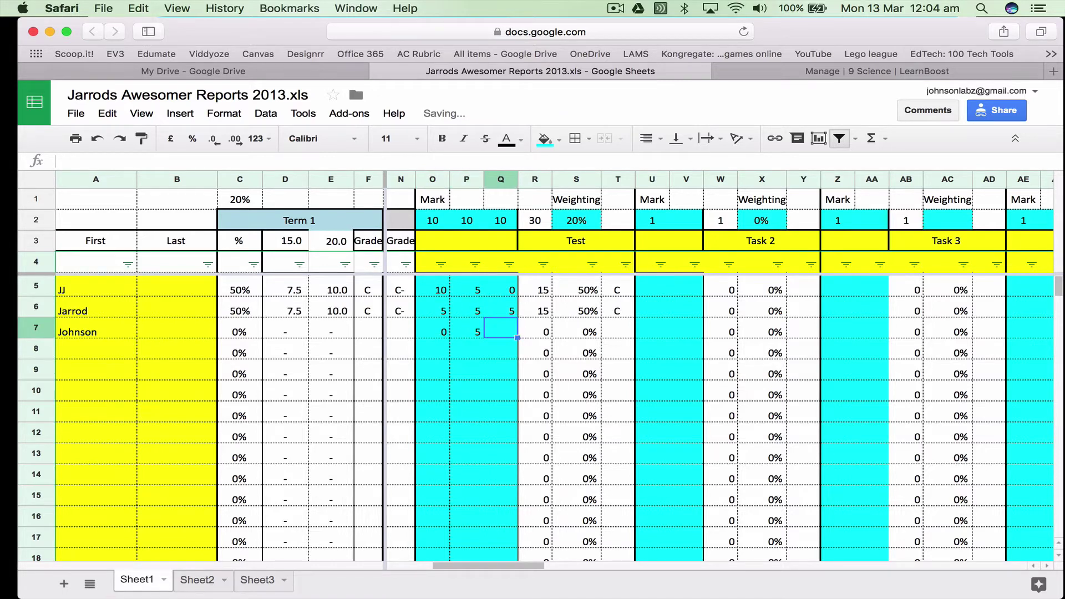
pyautogui.write('10')
pyautogui.press('Return')
pyautogui.press('Left')
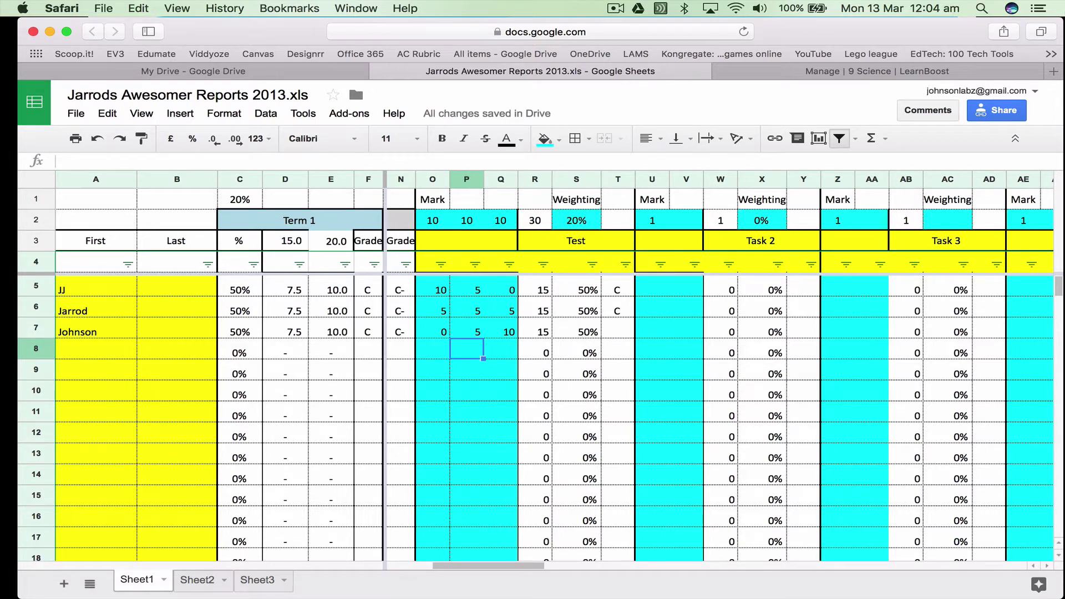
# Copy the Test grade formula from T6 down to T7 and compare the formulas in T6–T8
pyautogui.click(628, 315)
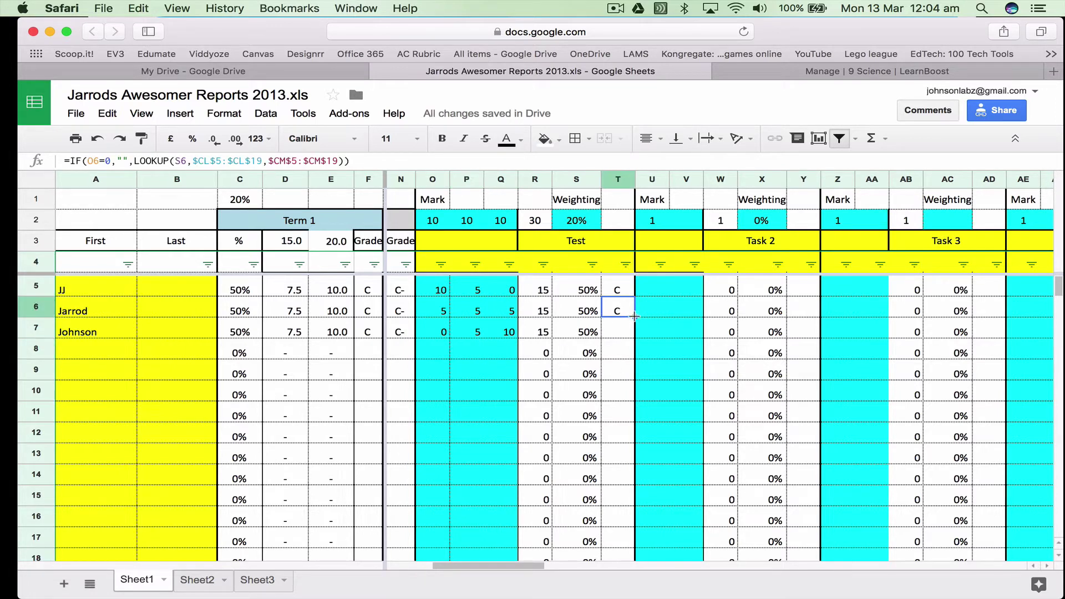
pyautogui.moveTo(628, 315); pyautogui.dragTo(610, 333)
pyautogui.click(615, 334)
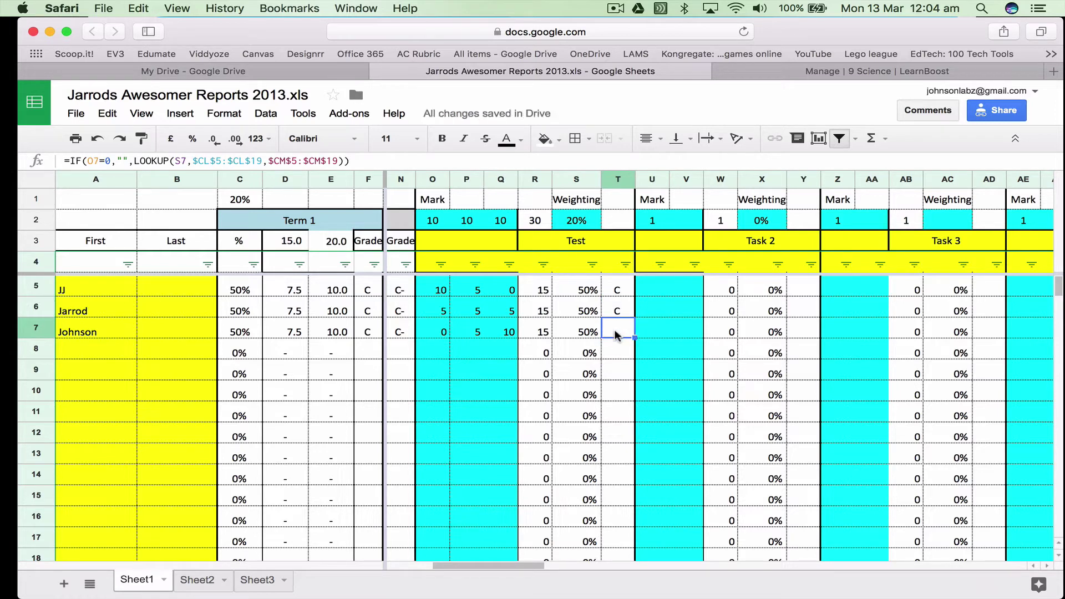
pyautogui.click(619, 314)
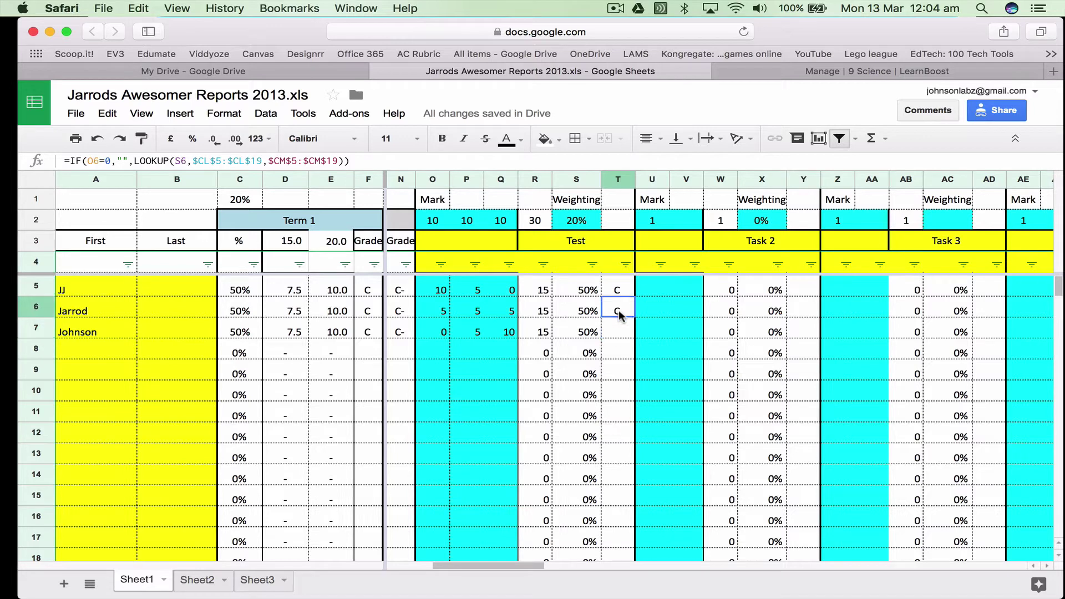
pyautogui.click(620, 333)
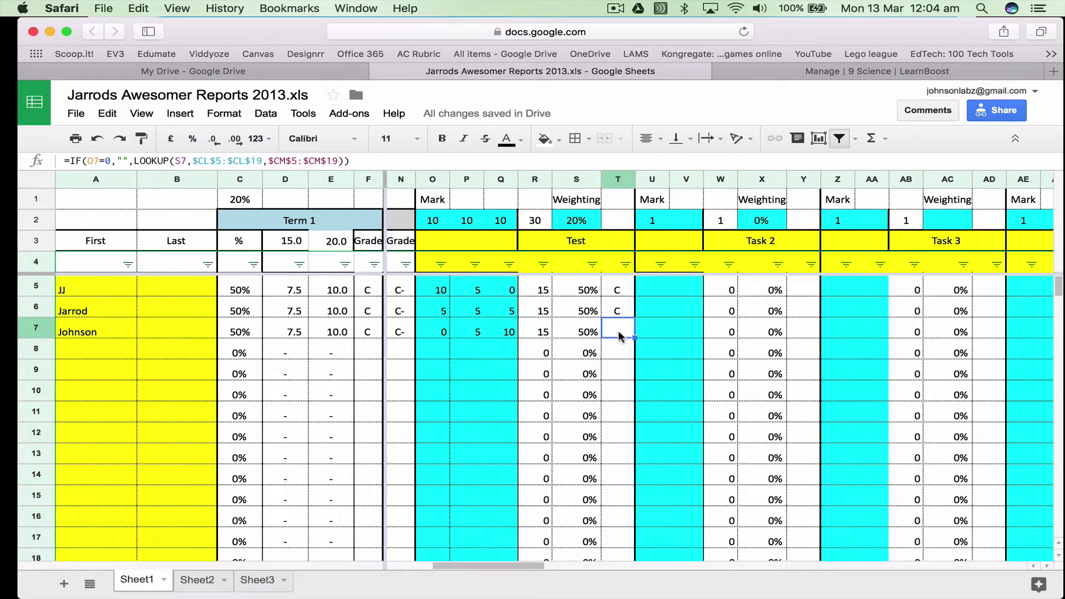
pyautogui.click(615, 354)
pyautogui.click(616, 311)
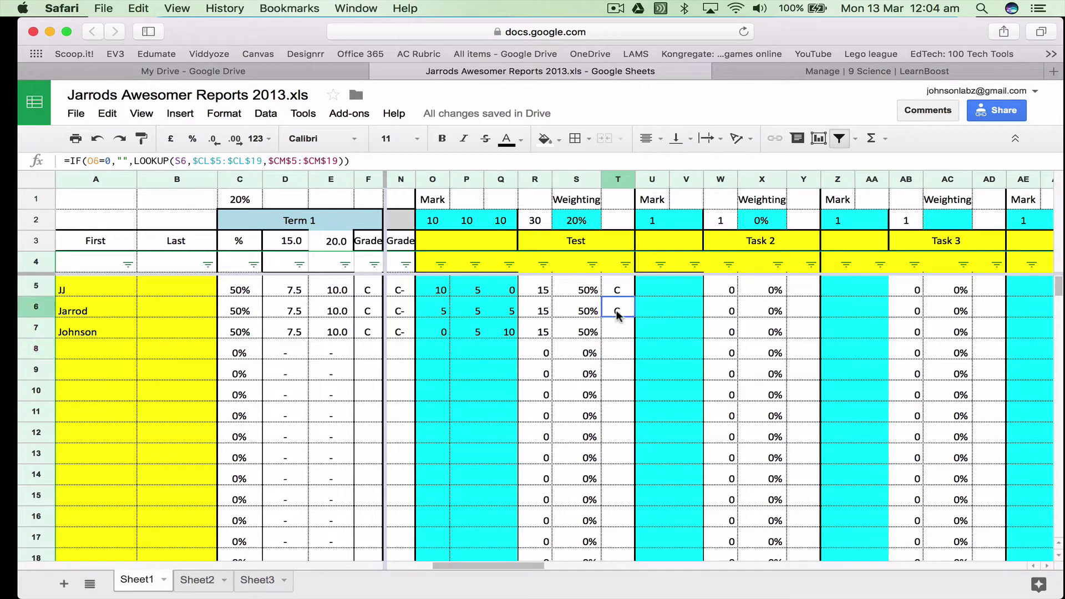
pyautogui.click(617, 332)
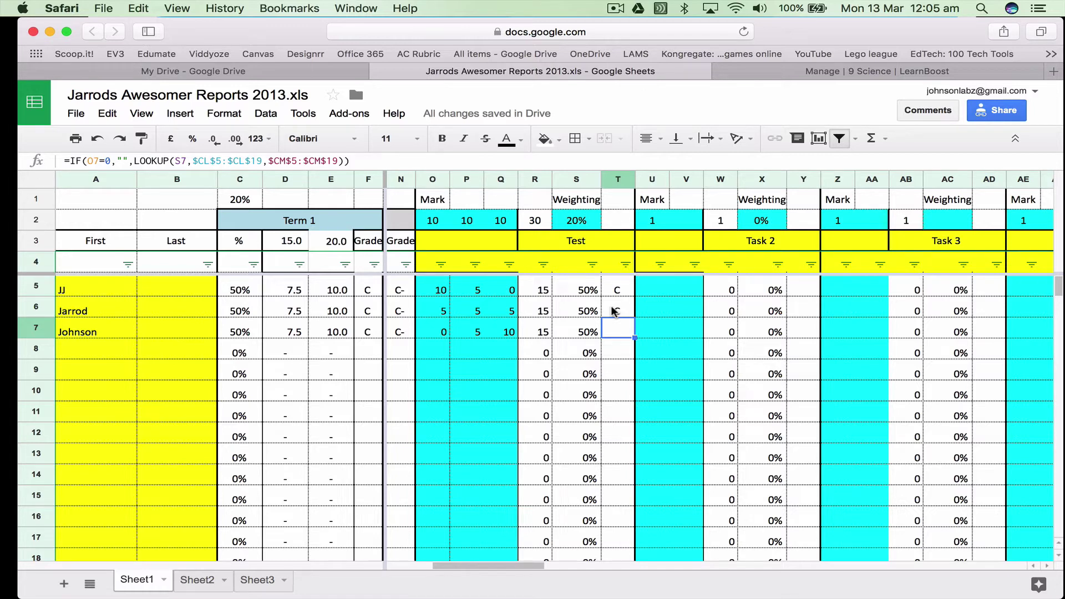
# Change Test marks to 1 in O7, 1 in Q5 and 6 in O6, then check T8's grade formula
pyautogui.click(437, 331)
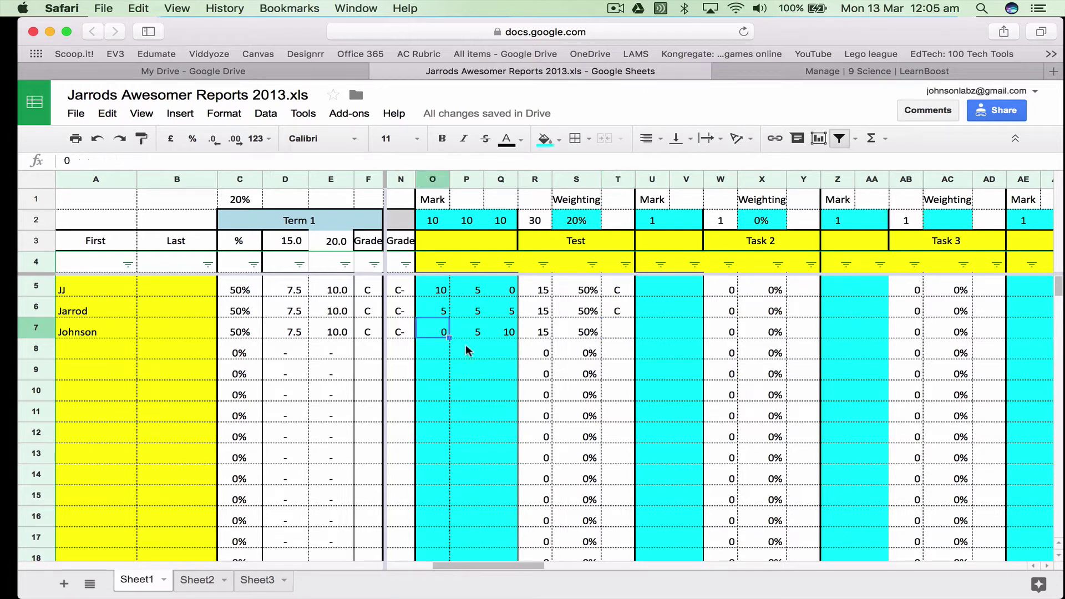
pyautogui.write('1')
pyautogui.press('Tab')
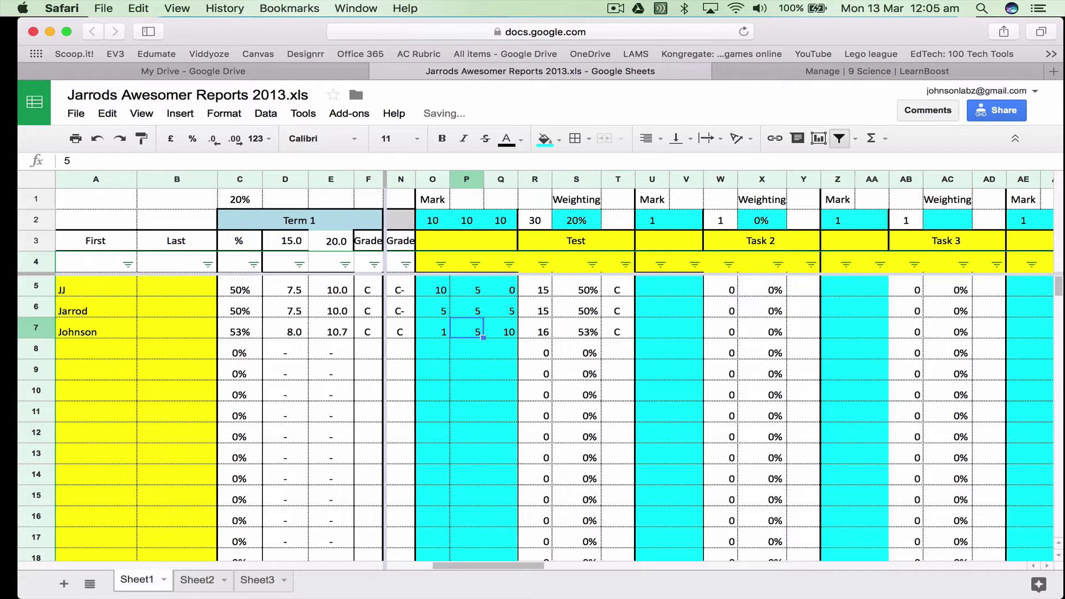
pyautogui.click(467, 289)
pyautogui.press('Tab')
pyautogui.write('1')
pyautogui.press('Return')
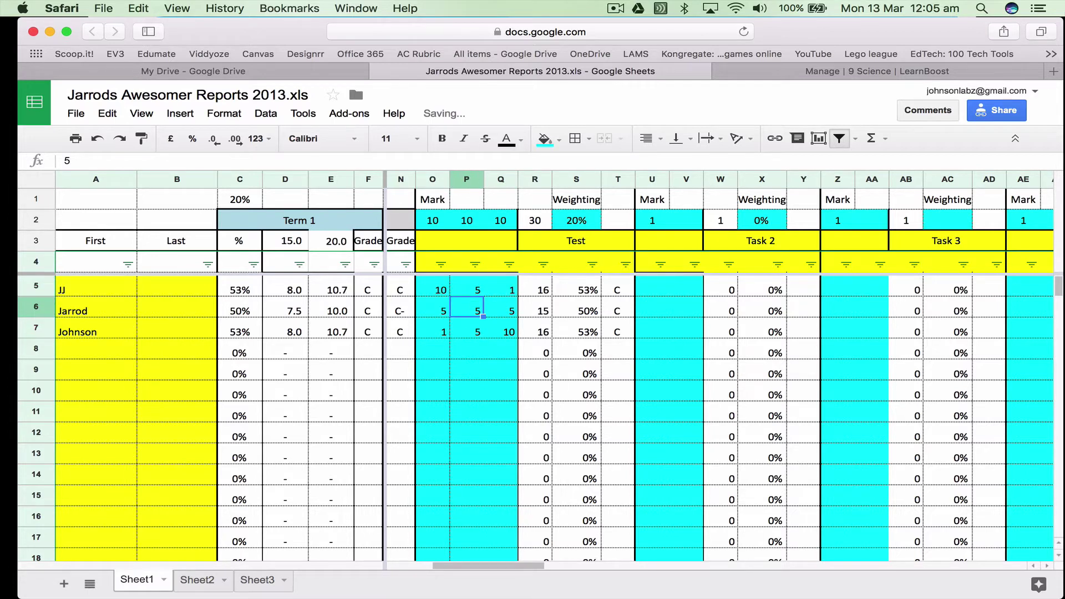
pyautogui.press('Left')
pyautogui.write('6')
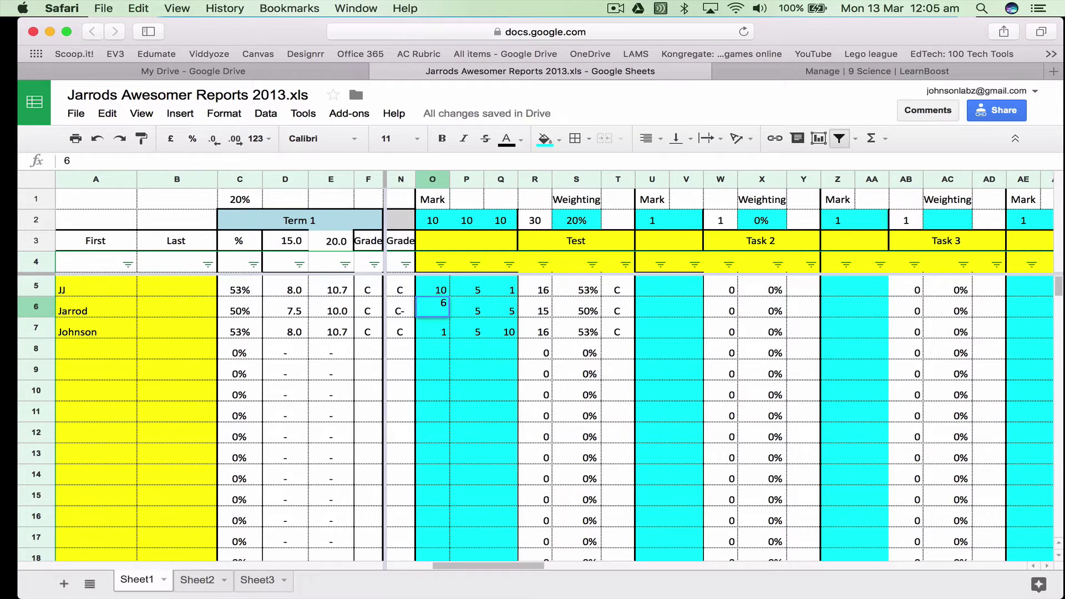
pyautogui.press('Tab')
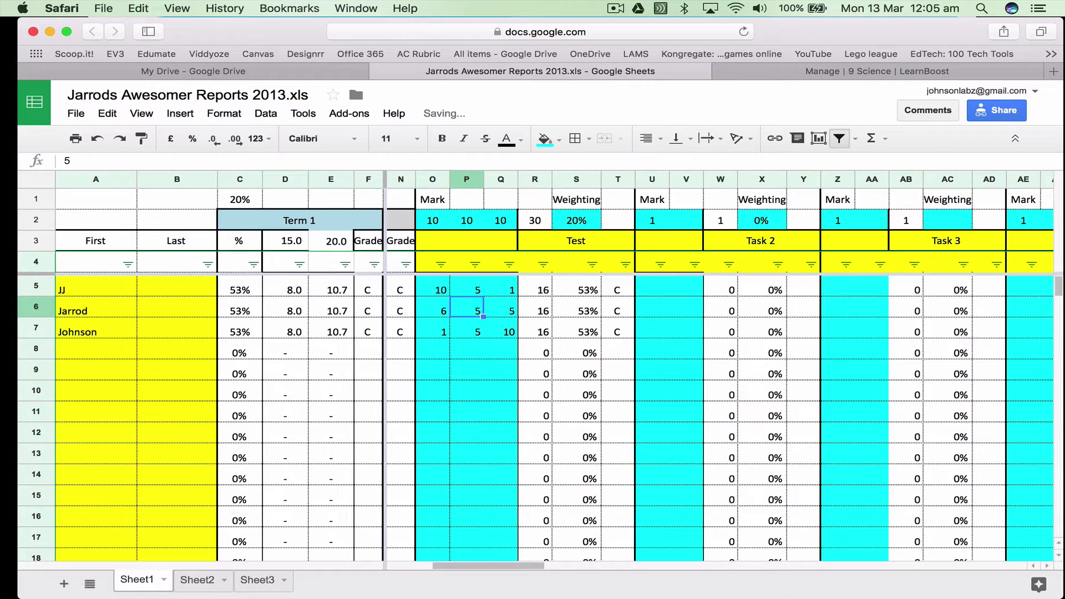
pyautogui.click(441, 293)
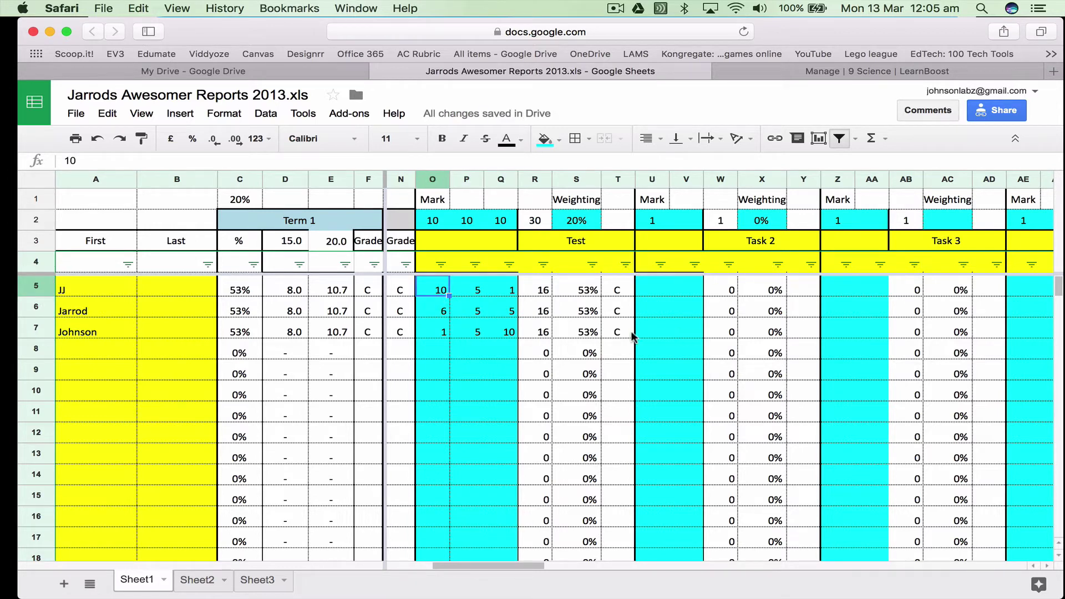
pyautogui.click(622, 356)
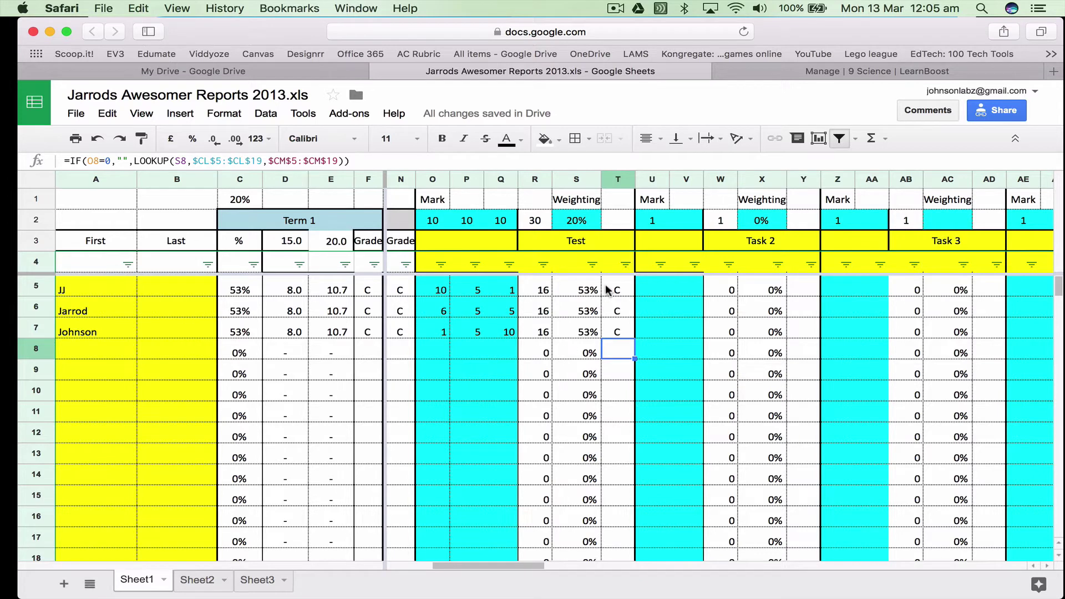
pyautogui.click(442, 293)
pyautogui.click(471, 294)
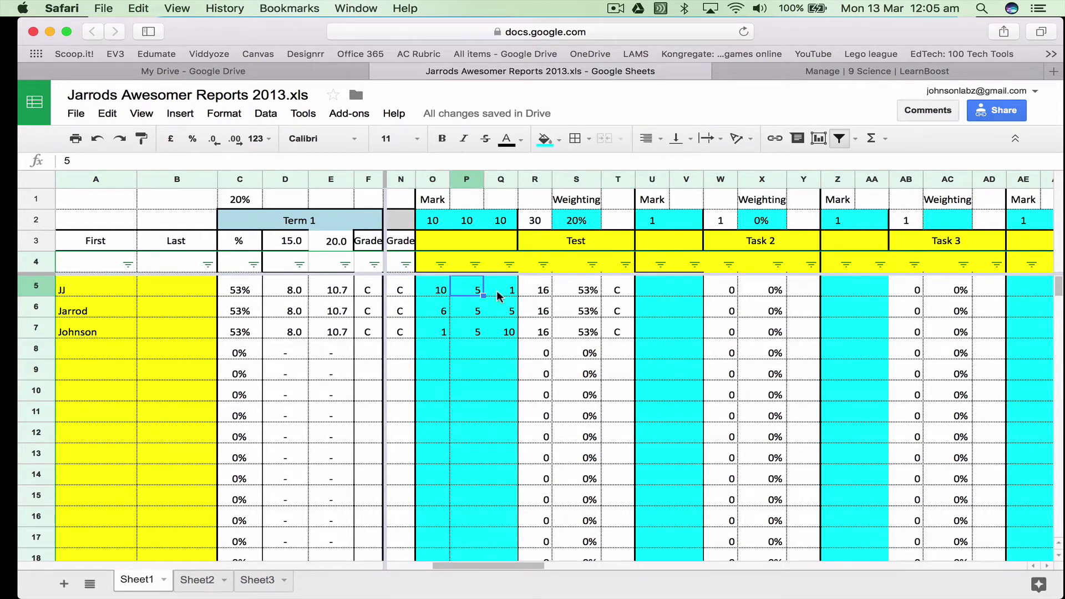
pyautogui.click(502, 295)
pyautogui.click(443, 312)
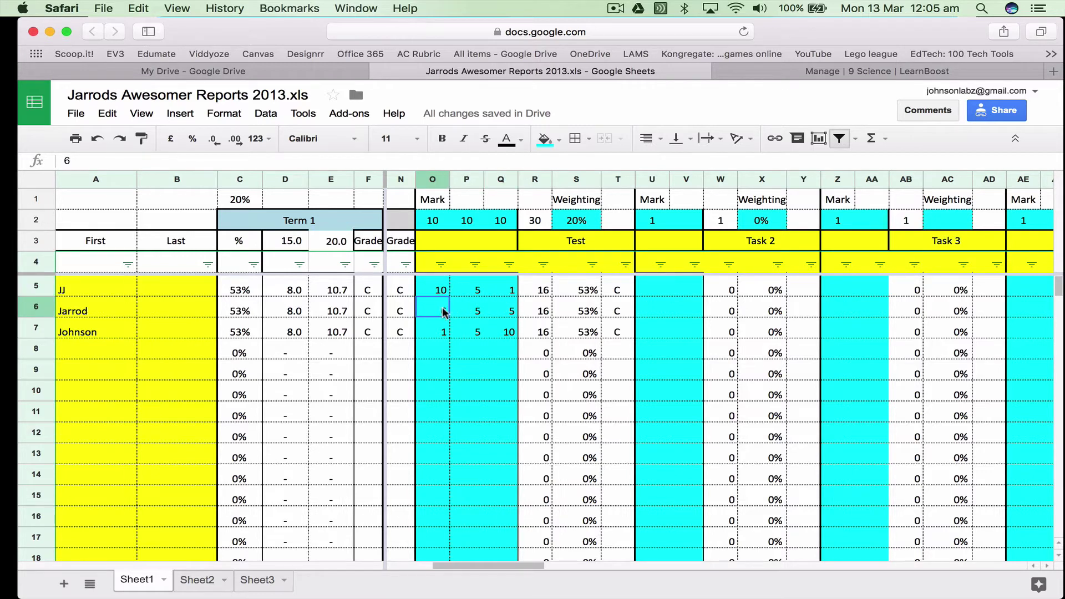
pyautogui.press('Tab')
pyautogui.press('Tab')
pyautogui.press('Return')
pyautogui.click(475, 332)
pyautogui.click(505, 334)
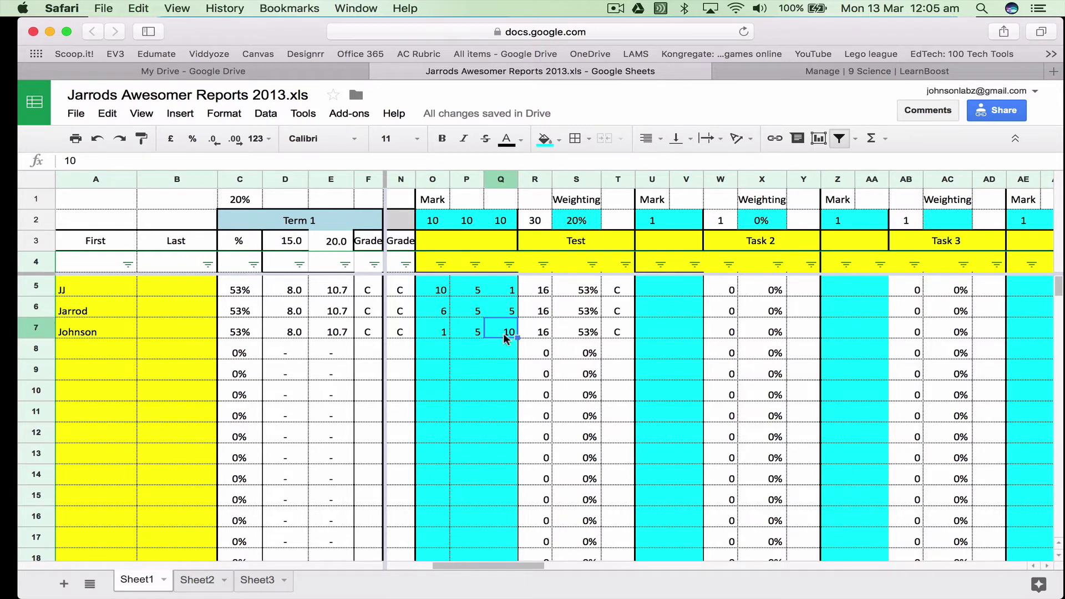
pyautogui.click(465, 352)
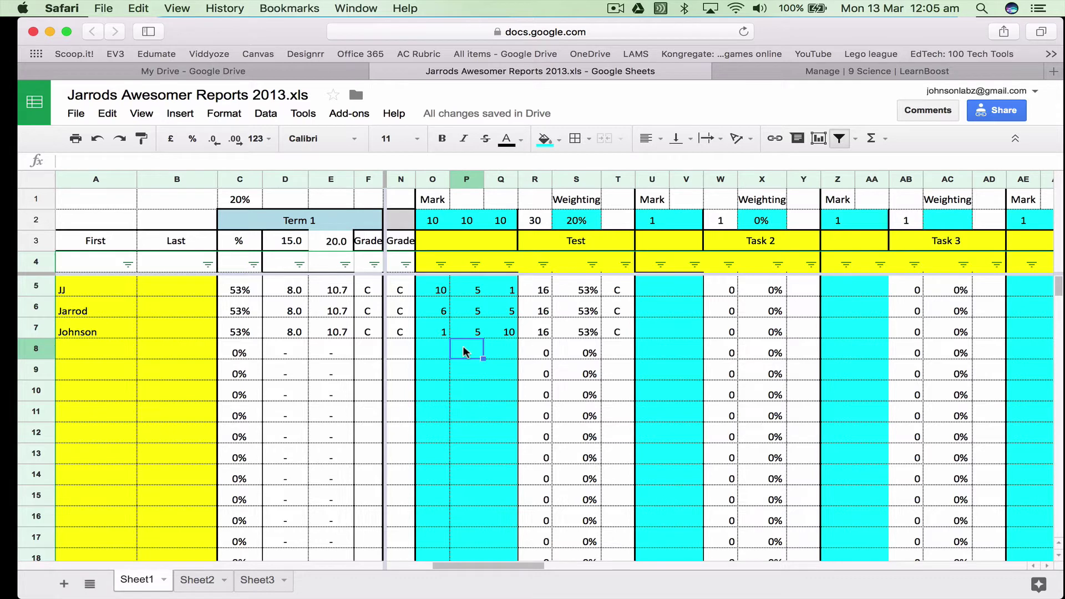
pyautogui.moveTo(582, 289); pyautogui.dragTo(613, 334)
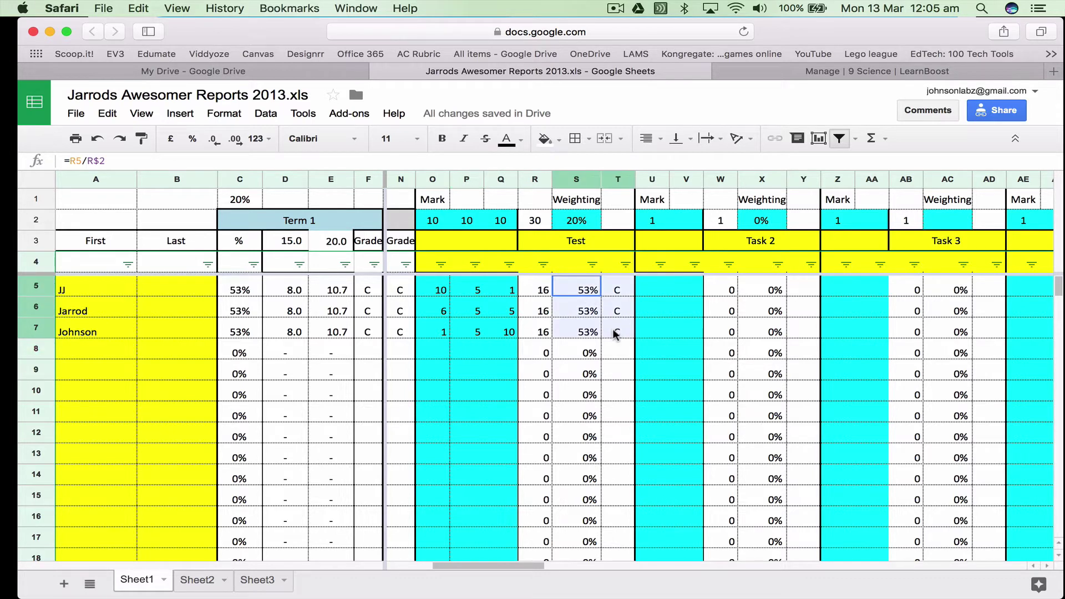
pyautogui.click(186, 290)
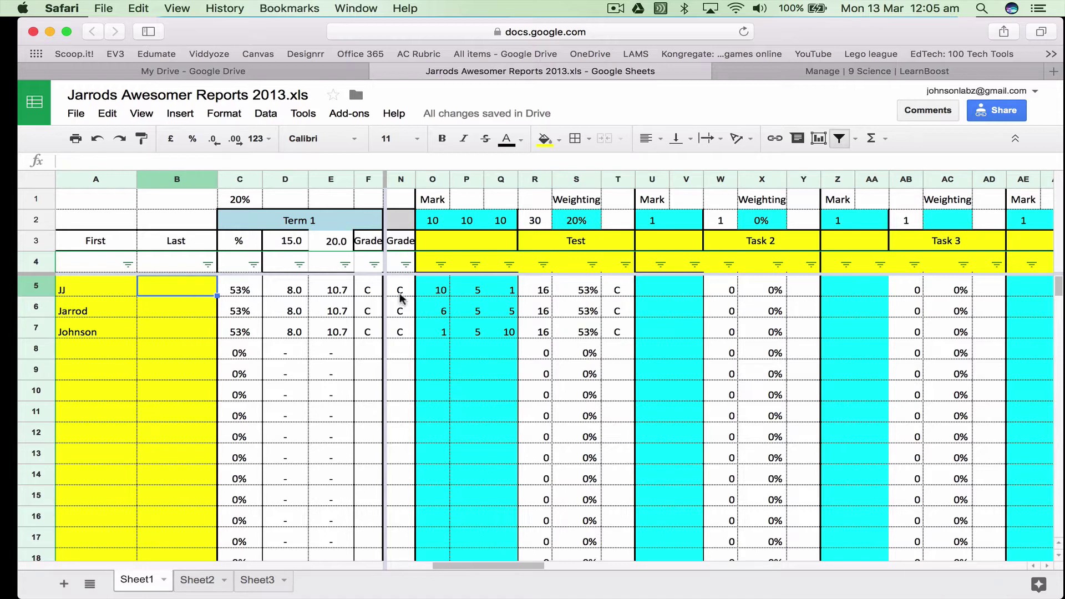
pyautogui.click(433, 291)
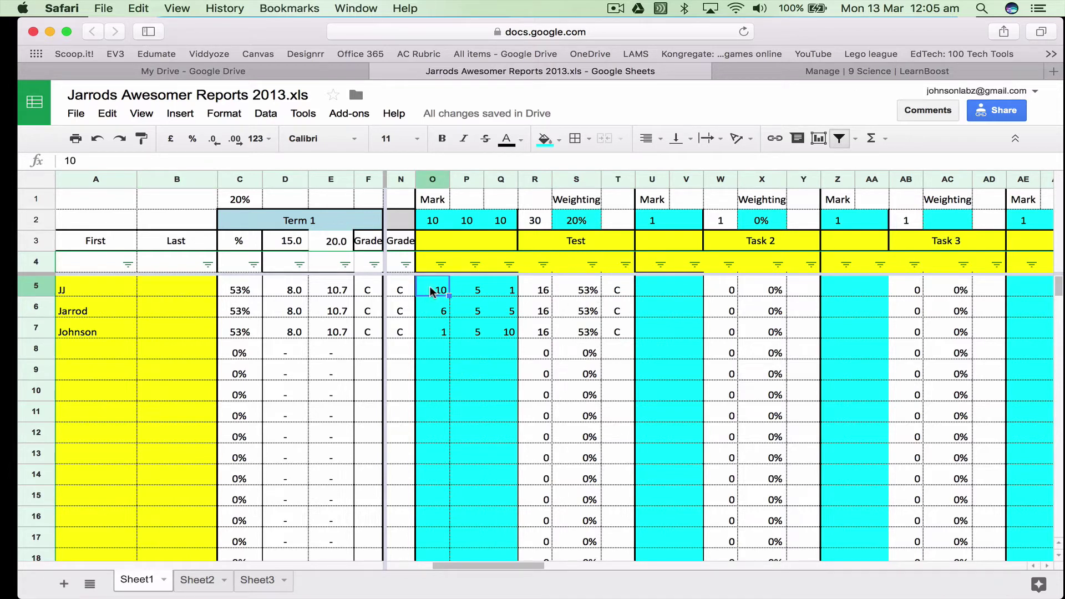
pyautogui.click(478, 288)
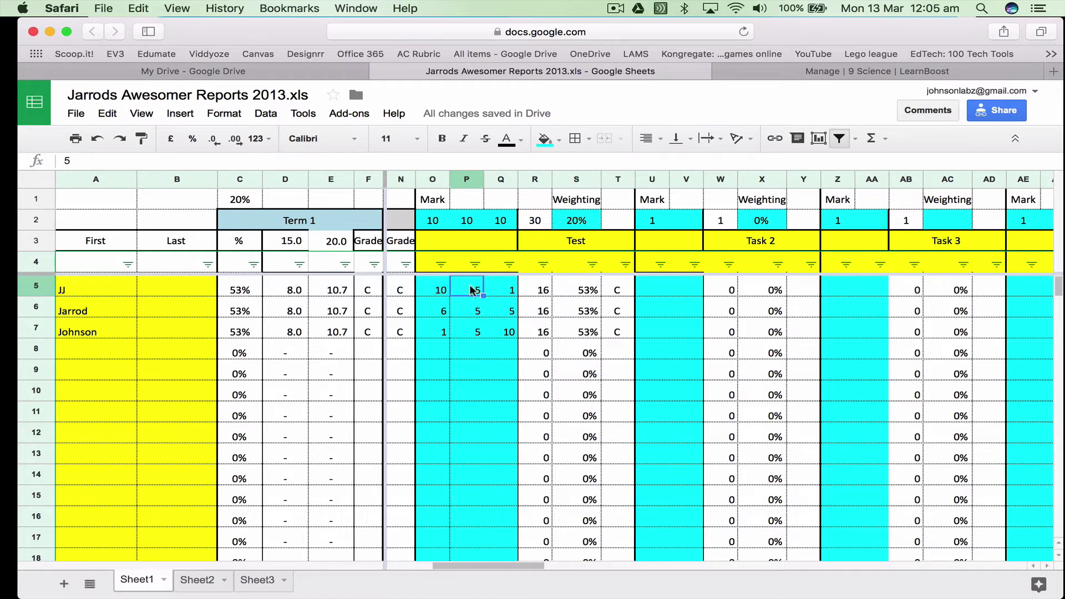
pyautogui.click(507, 292)
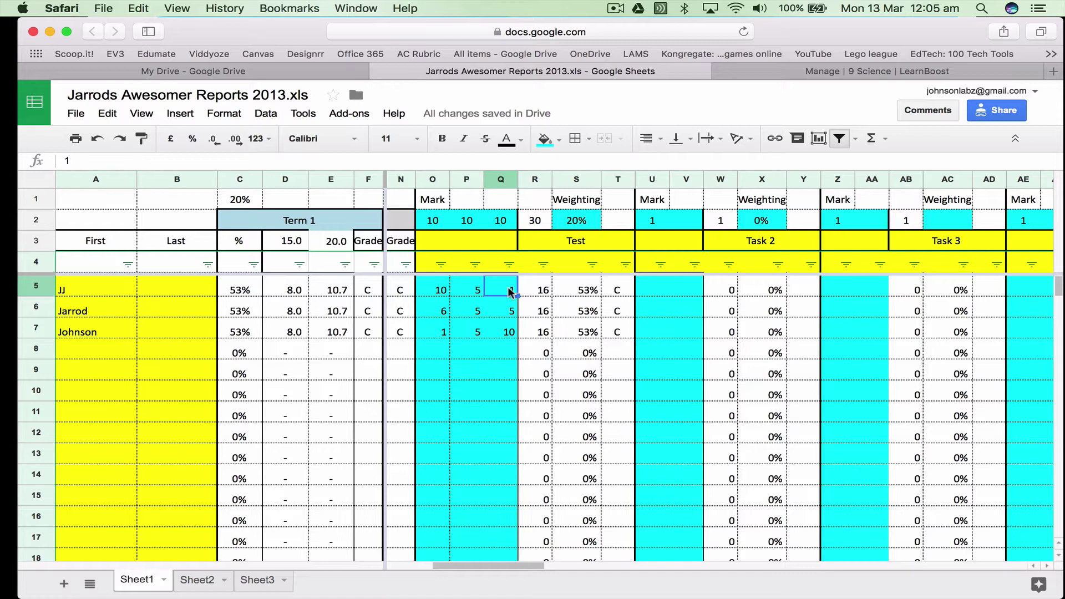
pyautogui.click(441, 225)
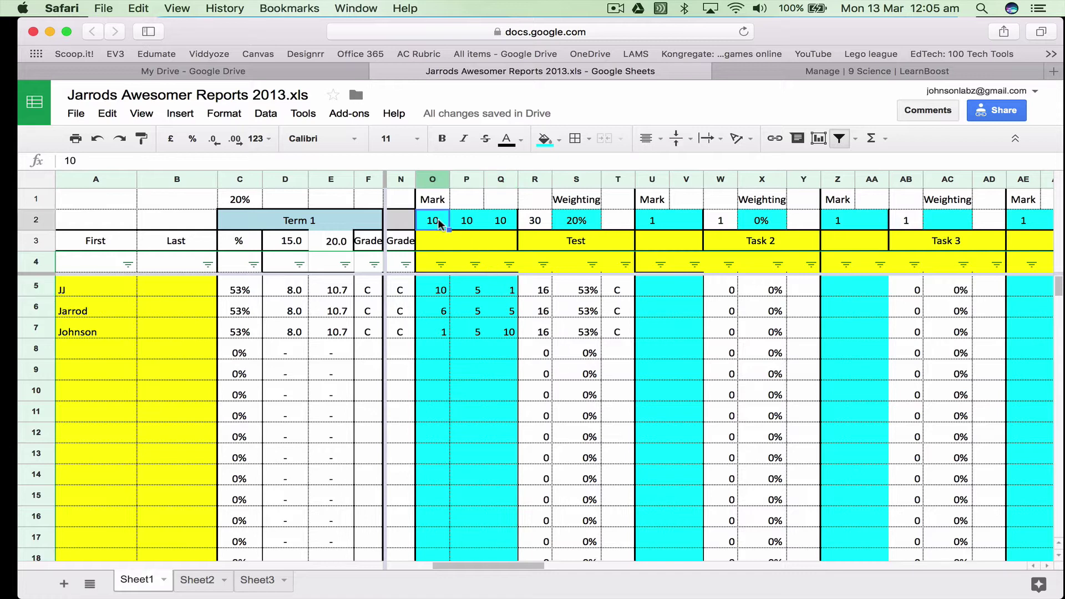
pyautogui.click(468, 226)
pyautogui.click(491, 224)
pyautogui.click(425, 223)
pyautogui.click(471, 220)
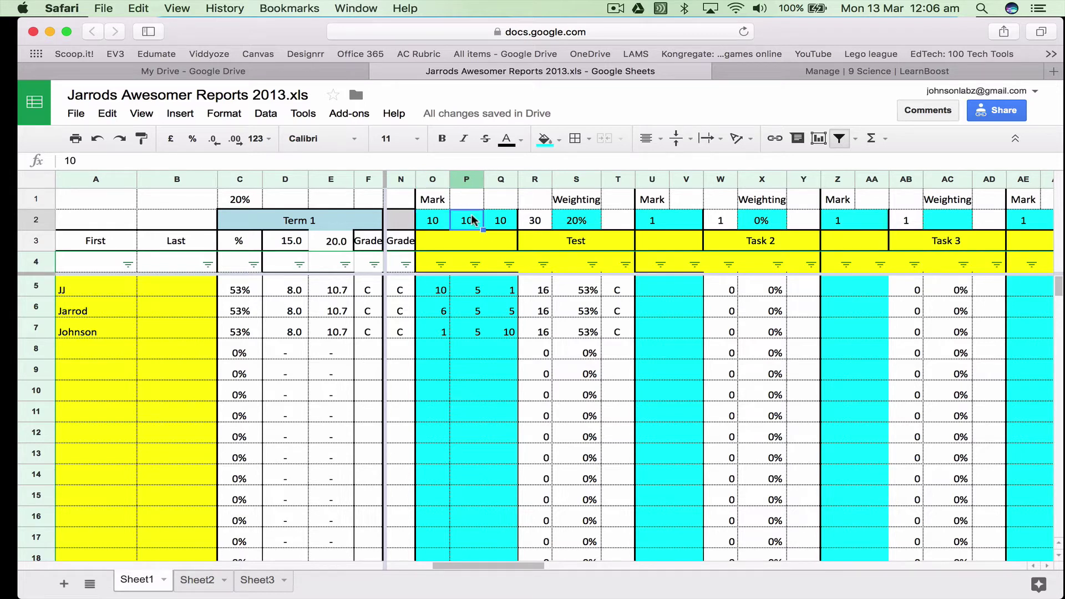
pyautogui.click(508, 222)
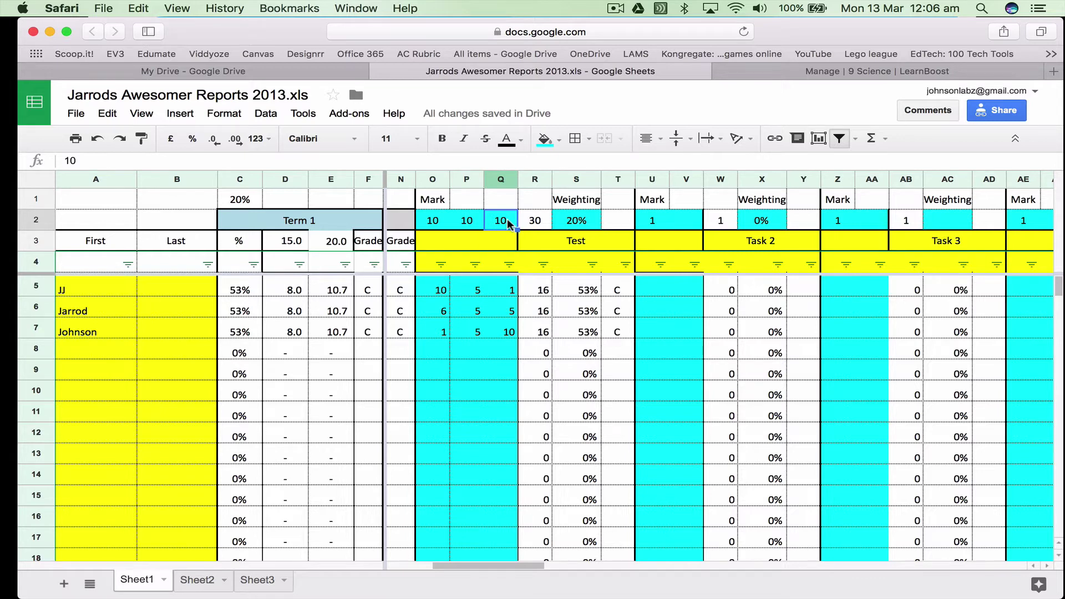
pyautogui.click(443, 223)
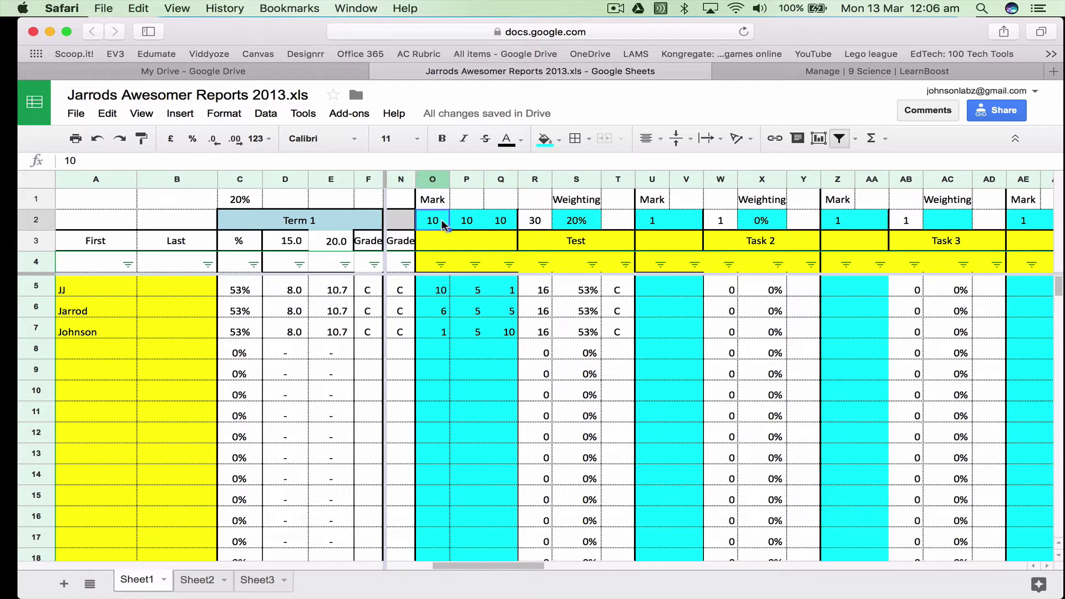
pyautogui.click(466, 223)
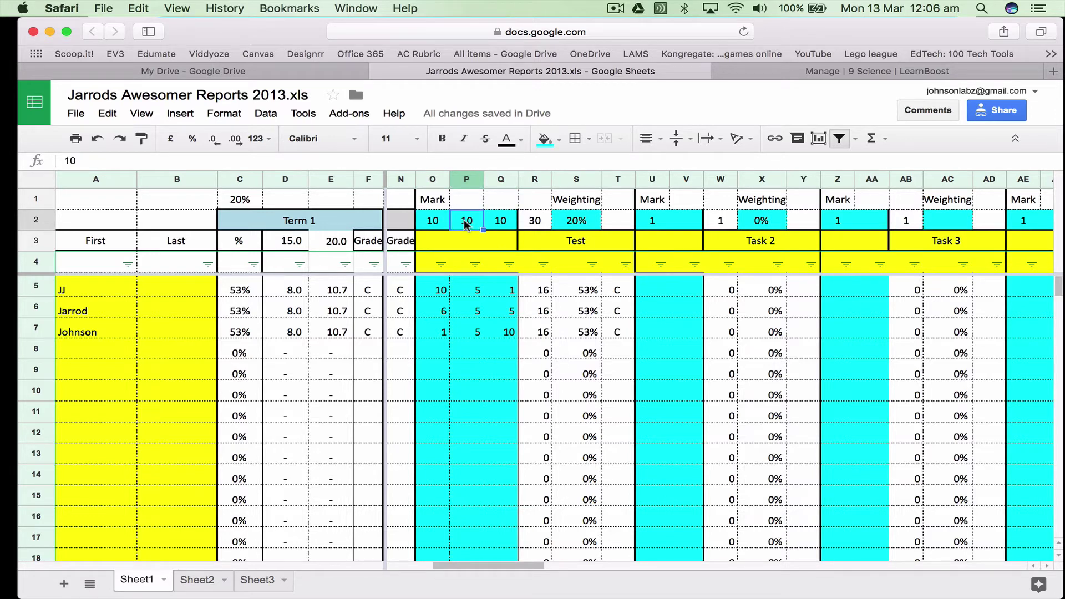
pyautogui.click(492, 223)
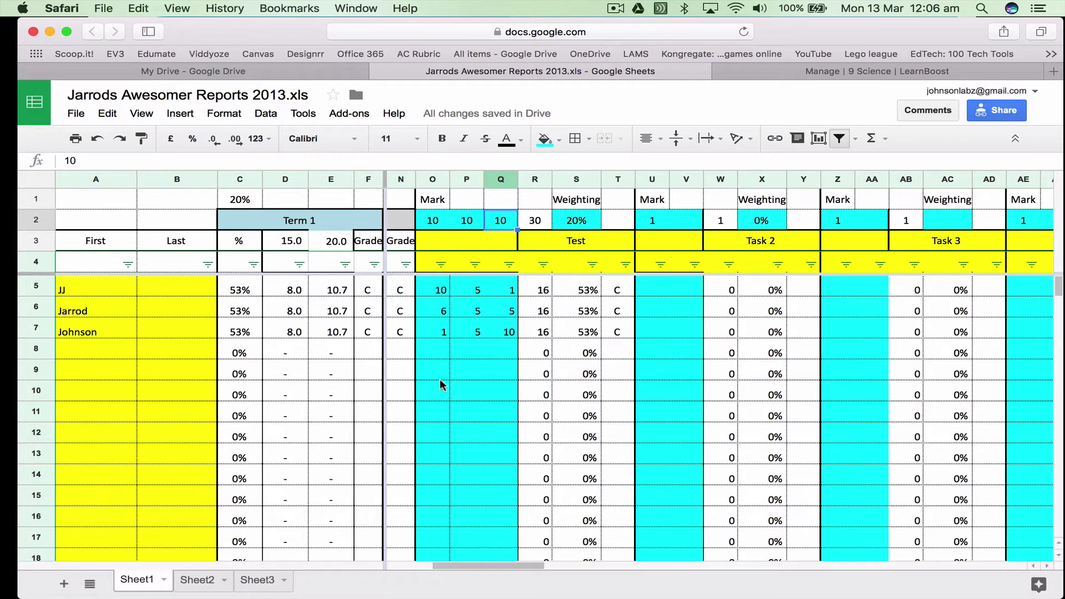
pyautogui.click(442, 291)
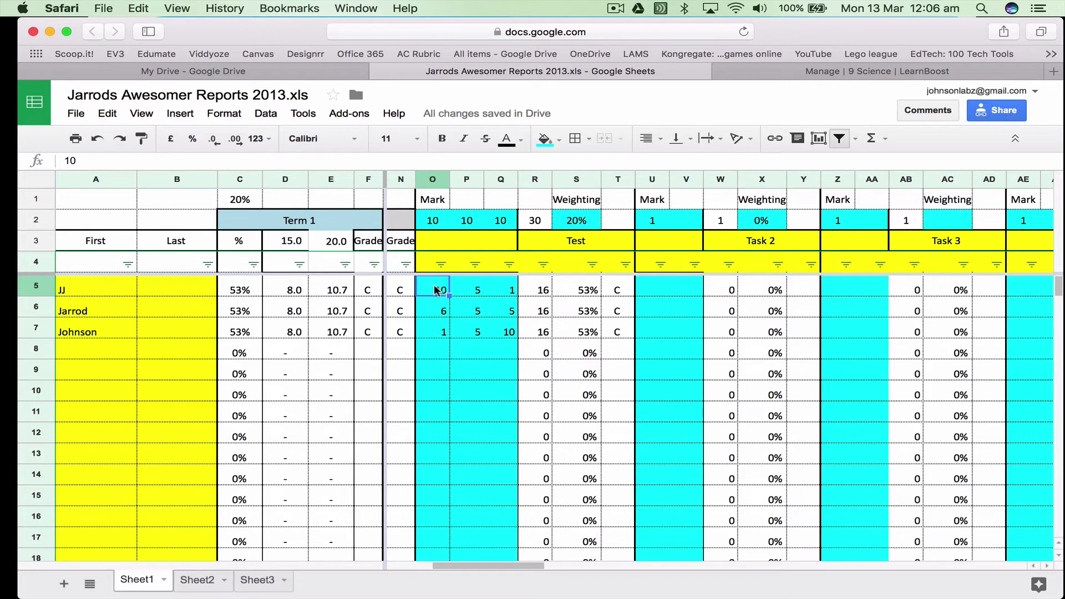
pyautogui.click(472, 290)
pyautogui.click(516, 292)
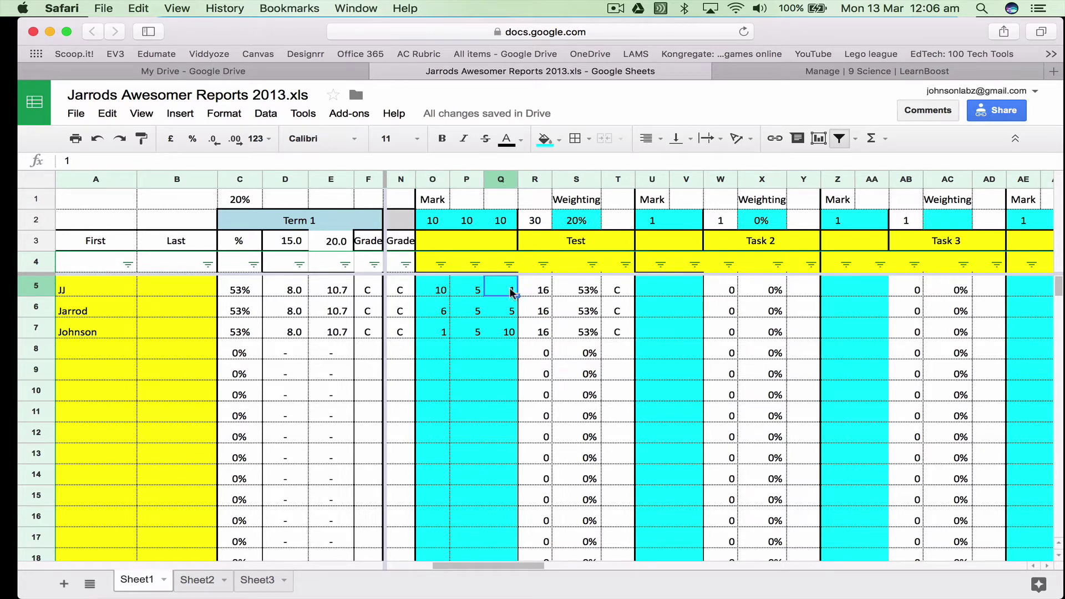
pyautogui.moveTo(441, 289); pyautogui.dragTo(502, 290)
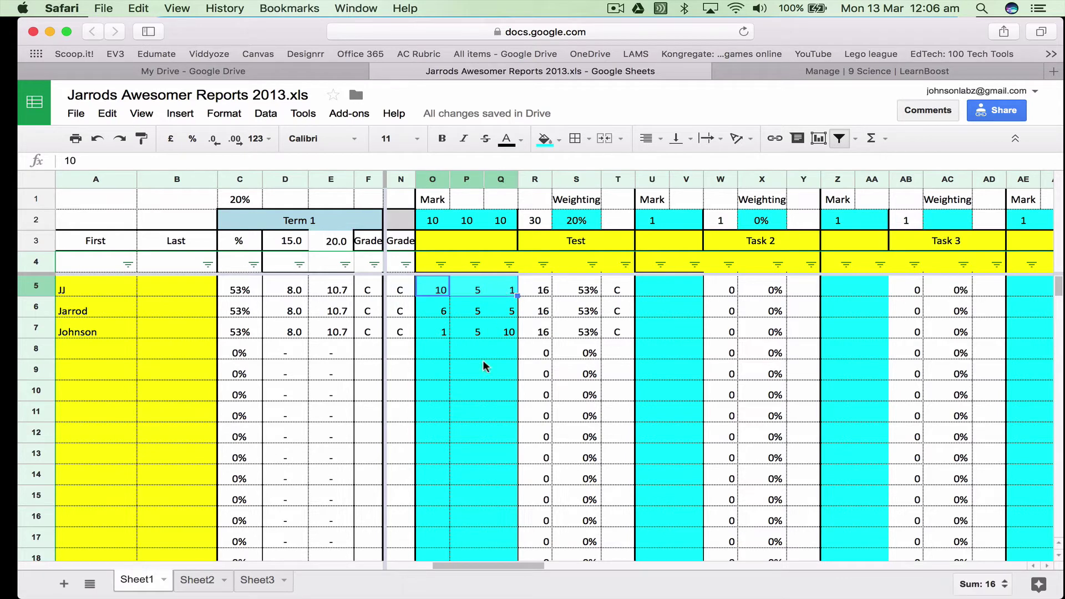
pyautogui.click(439, 293)
pyautogui.click(472, 290)
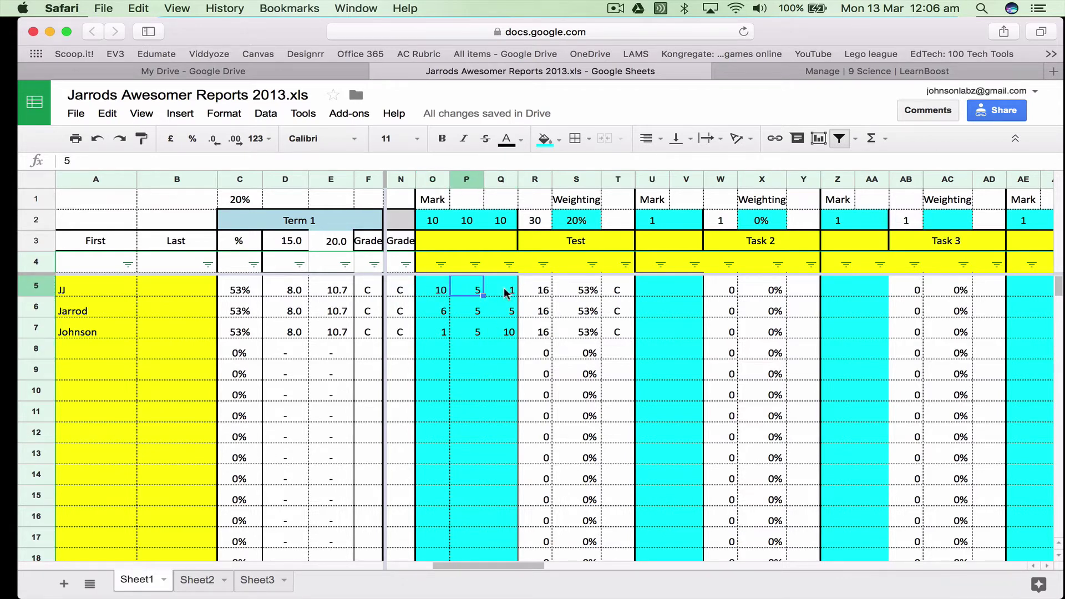
pyautogui.click(505, 290)
pyautogui.click(445, 293)
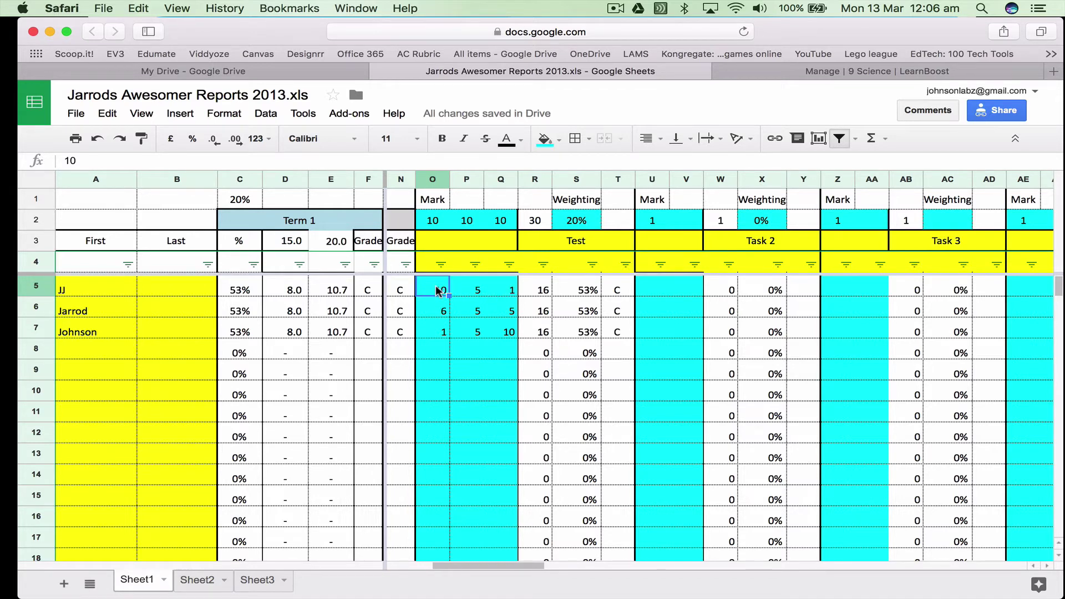
pyautogui.click(443, 332)
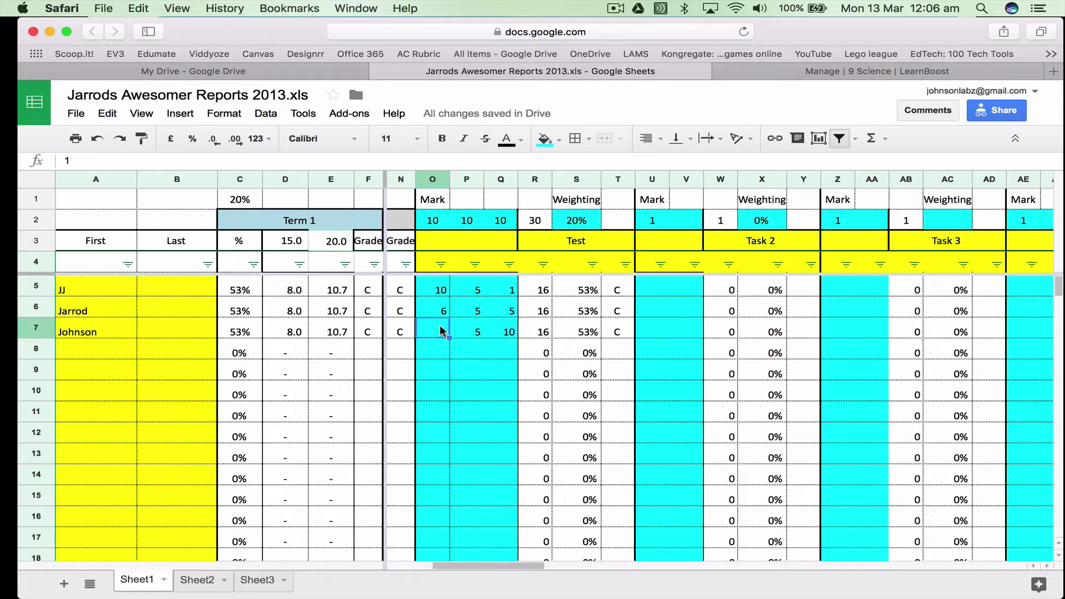
pyautogui.click(508, 333)
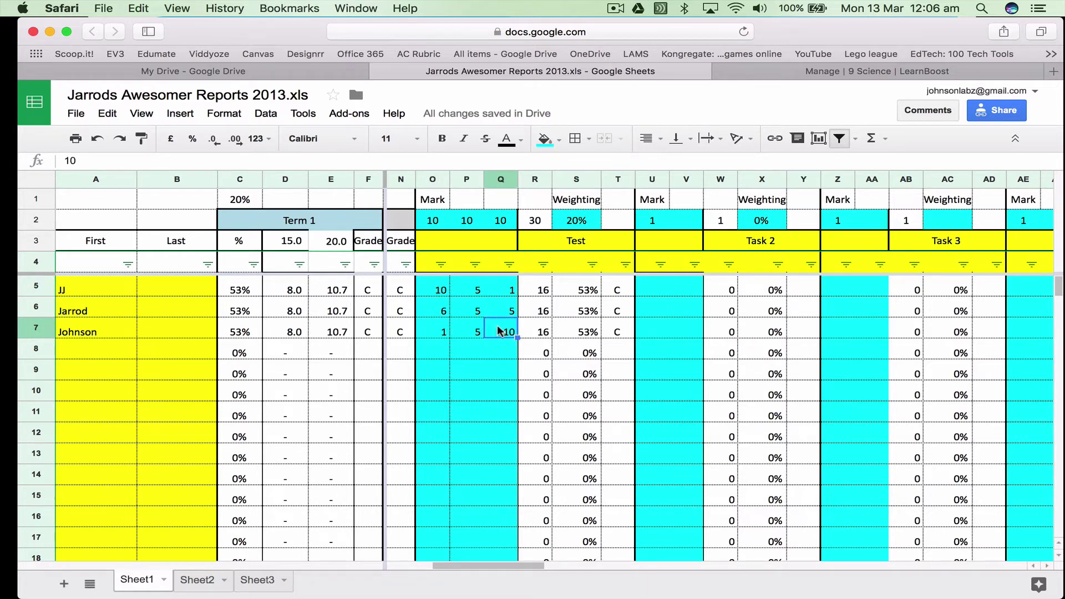
pyautogui.click(474, 334)
pyautogui.click(442, 335)
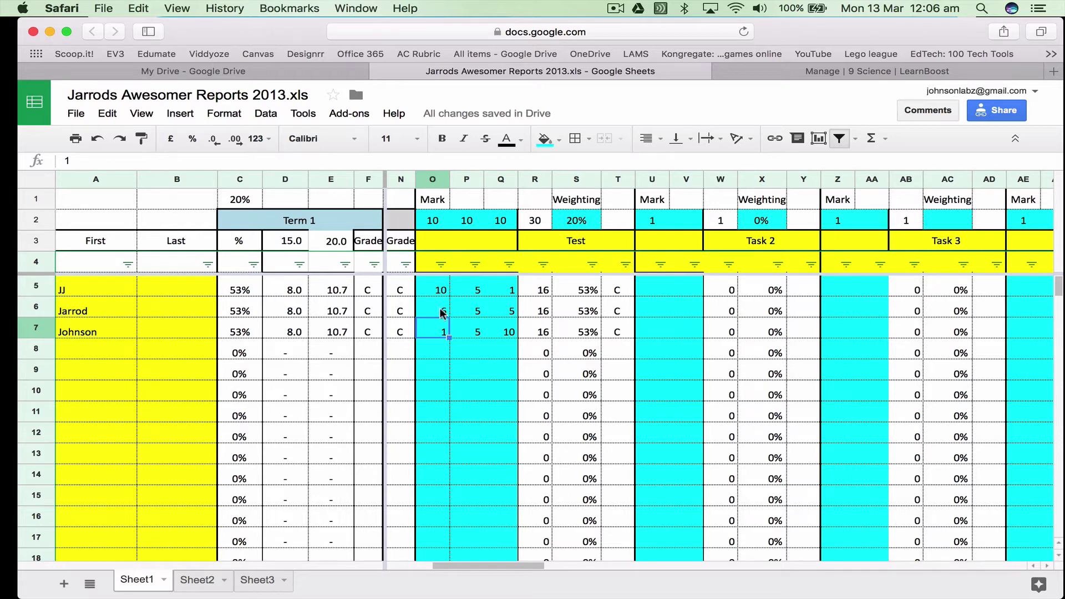
pyautogui.click(441, 311)
pyautogui.click(472, 312)
pyautogui.click(503, 313)
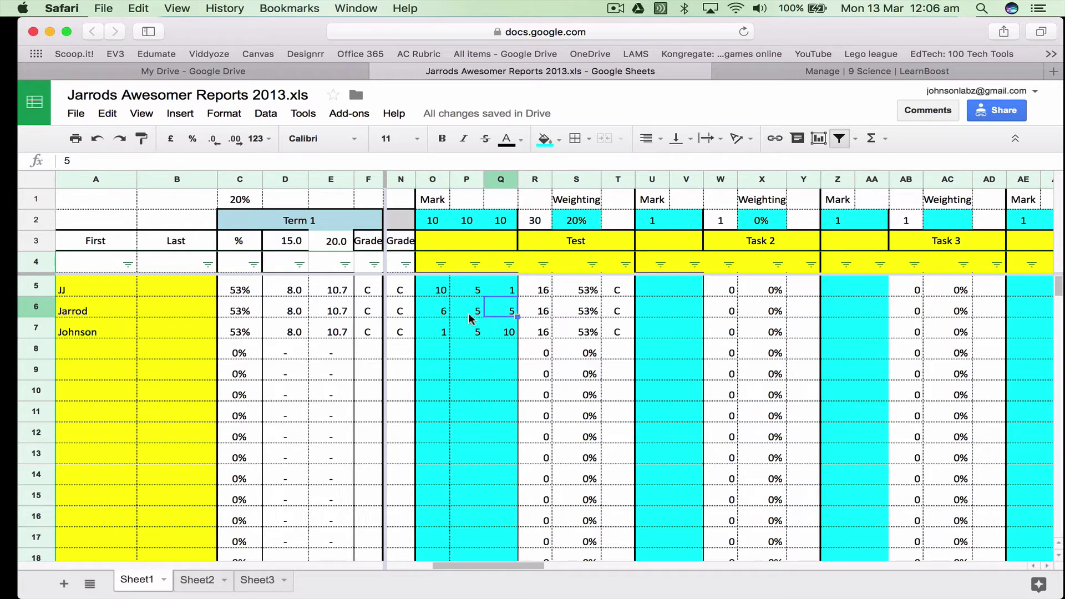
pyautogui.click(438, 312)
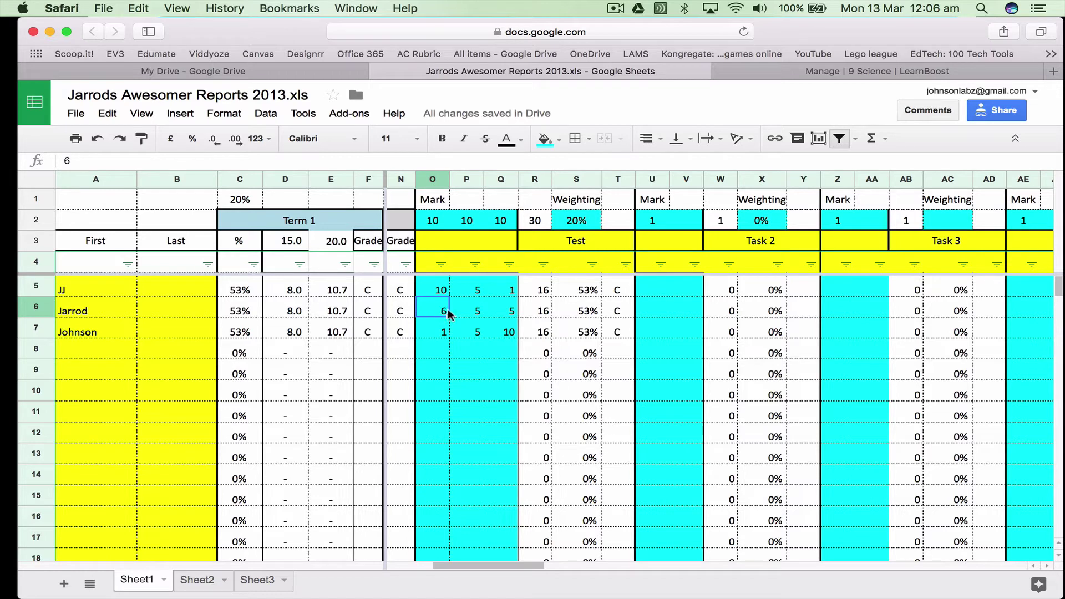
pyautogui.click(507, 313)
pyautogui.click(469, 314)
pyautogui.click(442, 313)
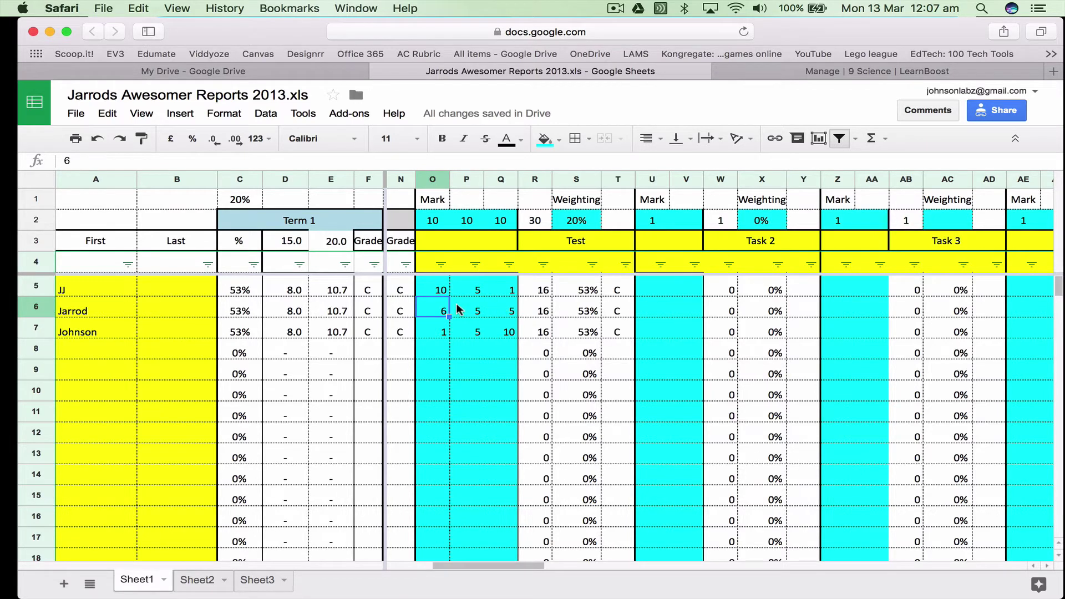
pyautogui.click(440, 291)
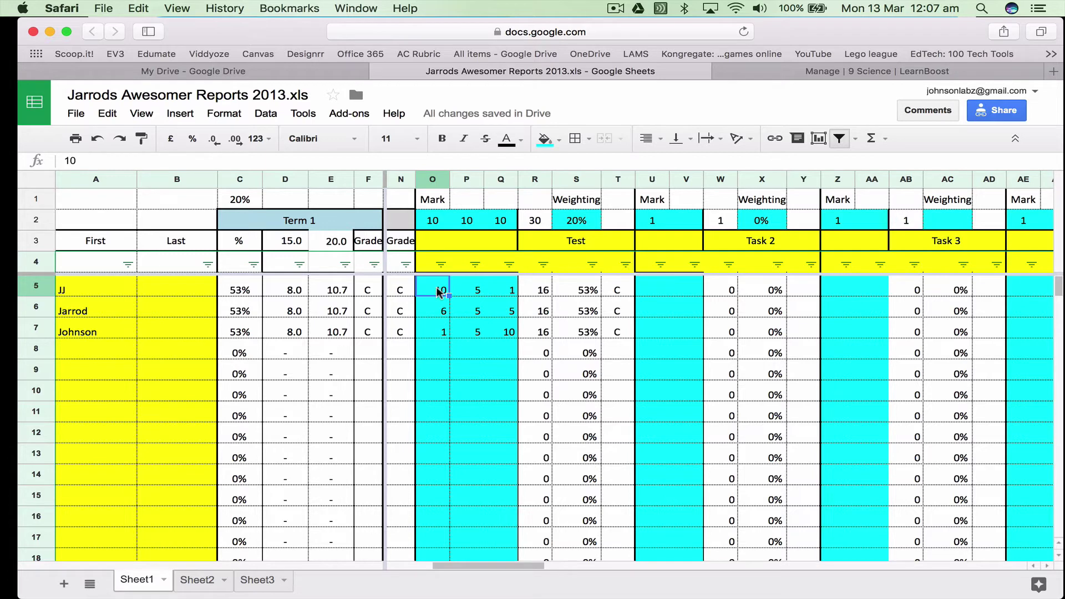
pyautogui.click(441, 335)
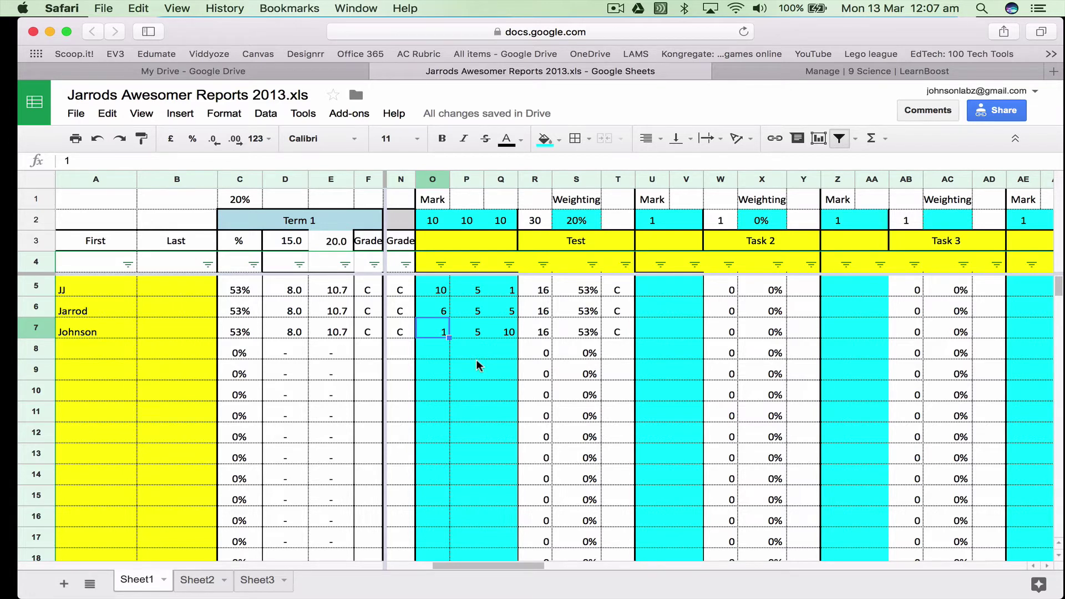
pyautogui.click(622, 289)
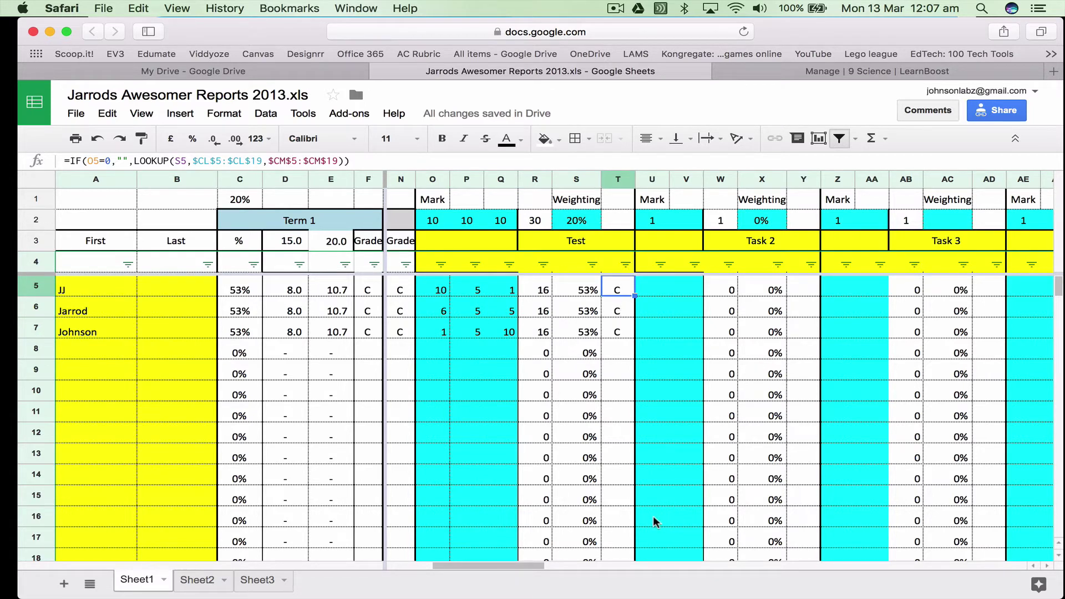
pyautogui.moveTo(535, 564); pyautogui.dragTo(981, 571)
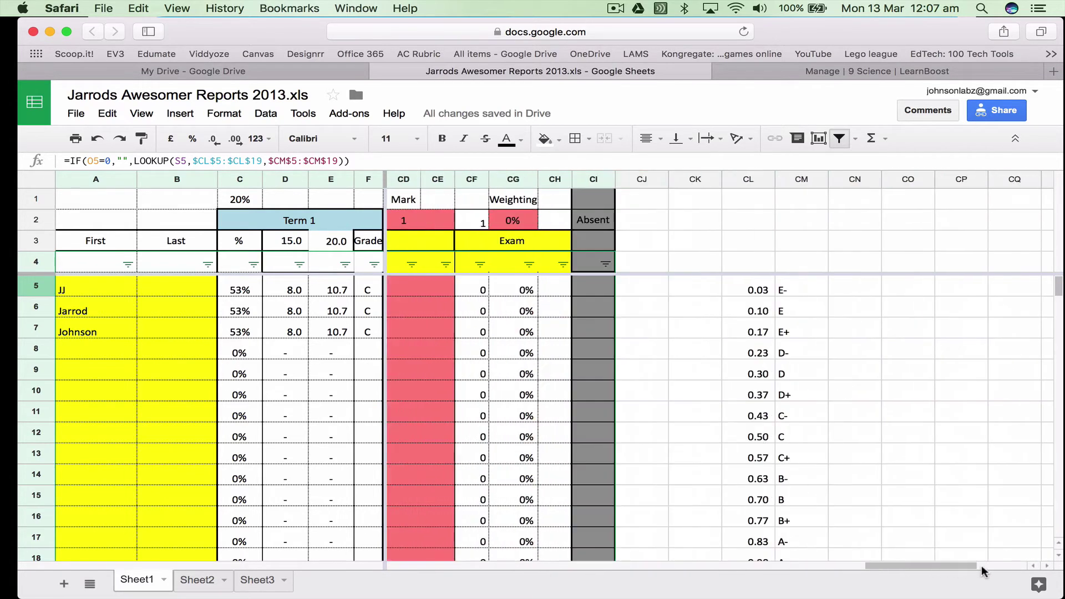
pyautogui.scroll(-1, 662, 445)
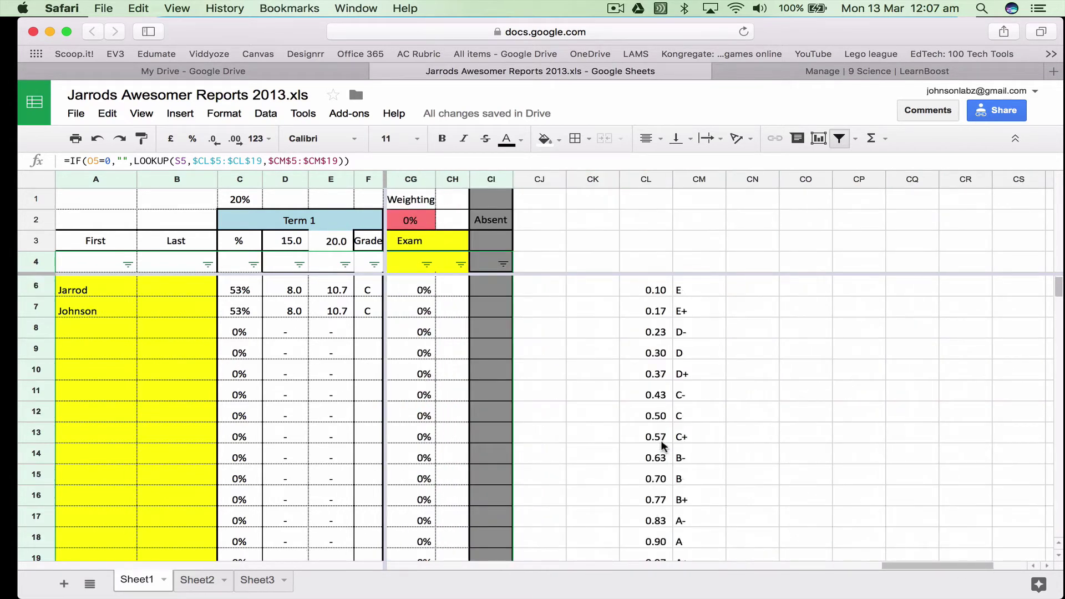
pyautogui.scroll(-4, 663, 446)
pyautogui.scroll(5, 681, 477)
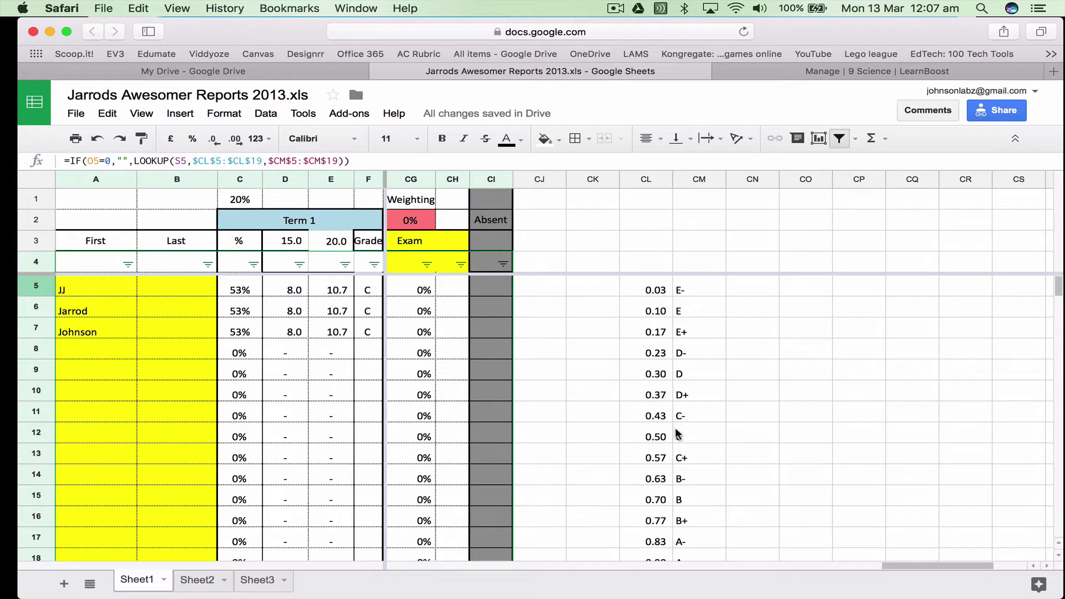
pyautogui.moveTo(915, 567); pyautogui.dragTo(330, 581)
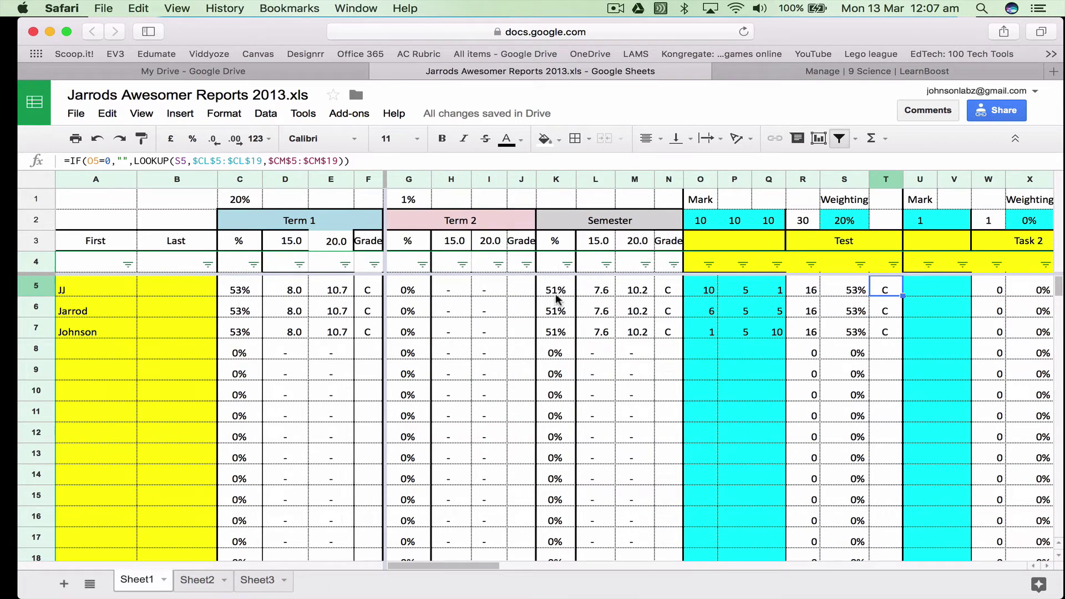
# Enter a Task 2 mark of 1 for all three students in U5–U7
pyautogui.click(669, 290)
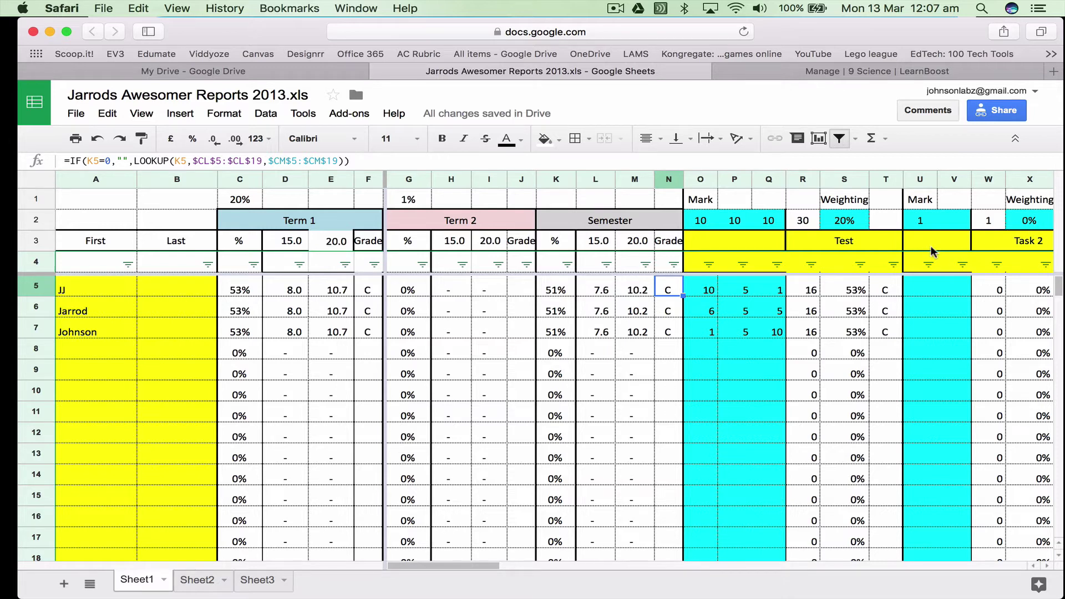
pyautogui.click(930, 285)
pyautogui.write('1')
pyautogui.press('Return')
pyautogui.write('1')
pyautogui.press('Return')
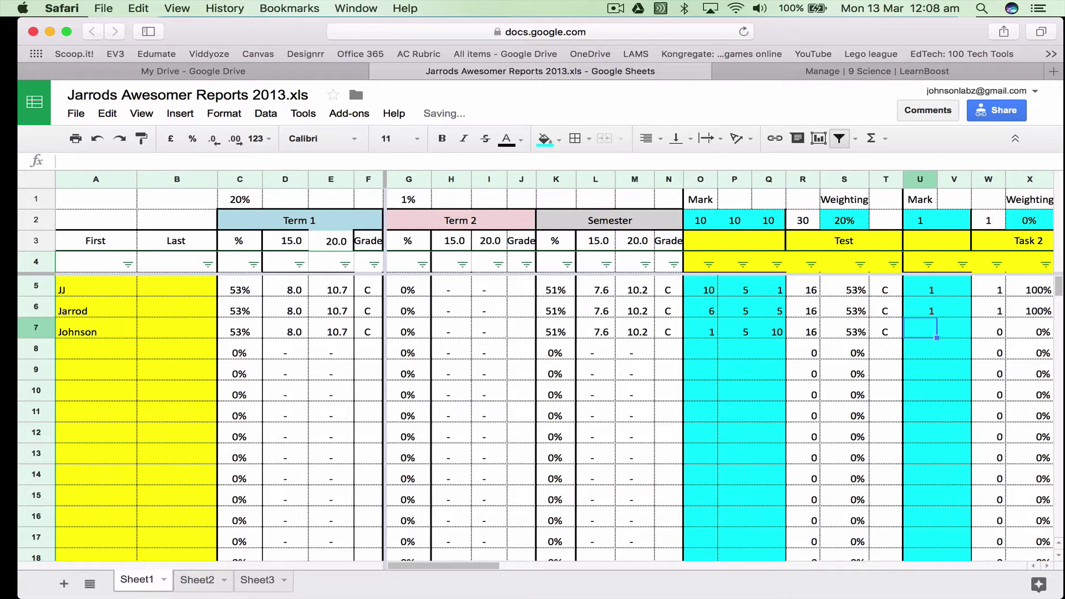
pyautogui.write('1')
# Set the Task 2 weighting in X2 to 1%
pyautogui.click(1029, 220)
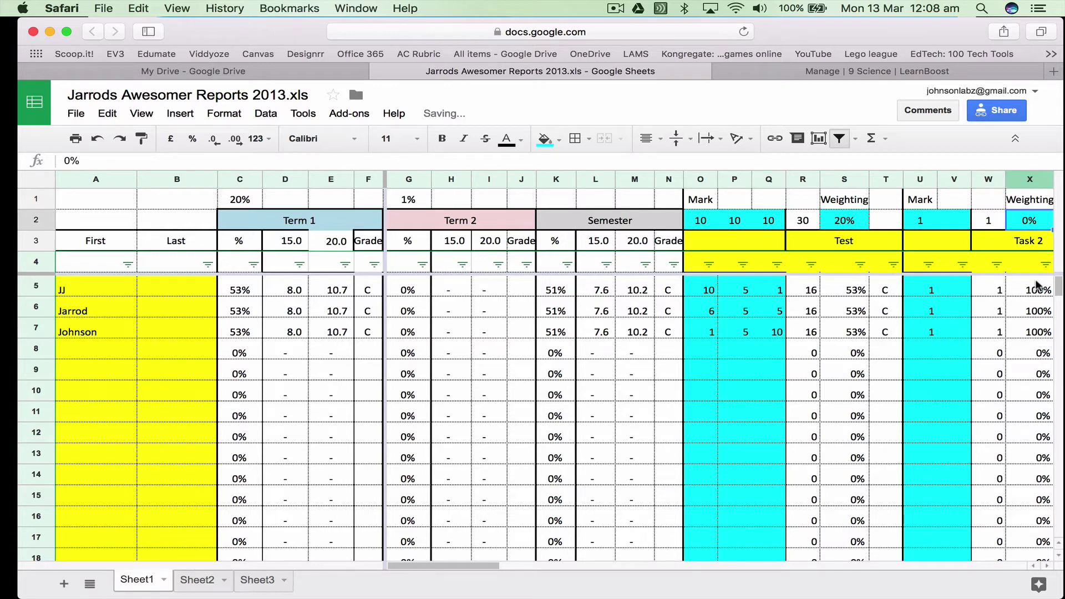
pyautogui.write('20')
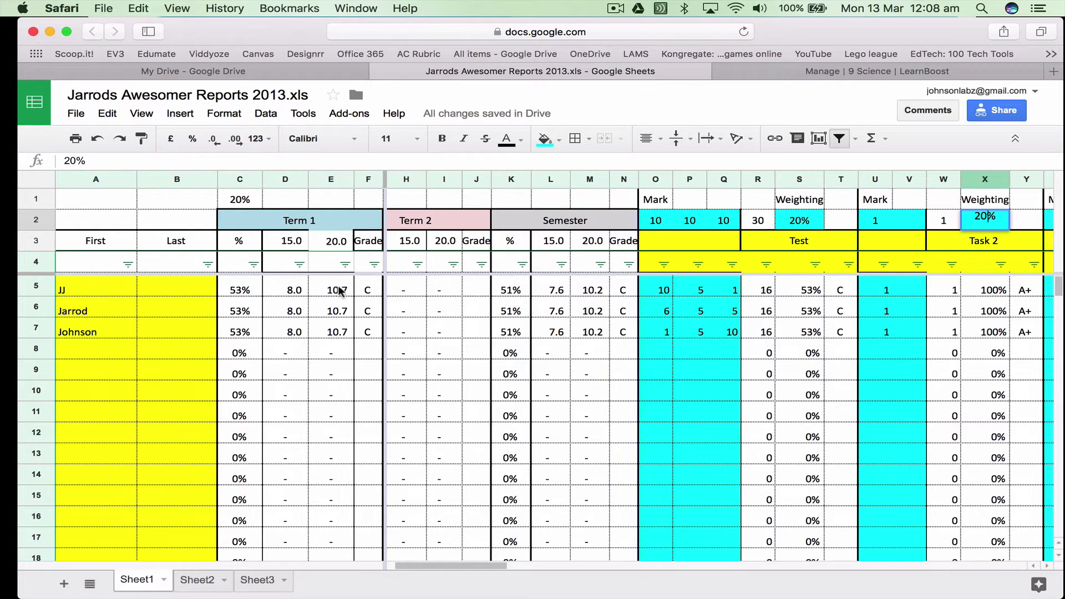
pyautogui.press('Return')
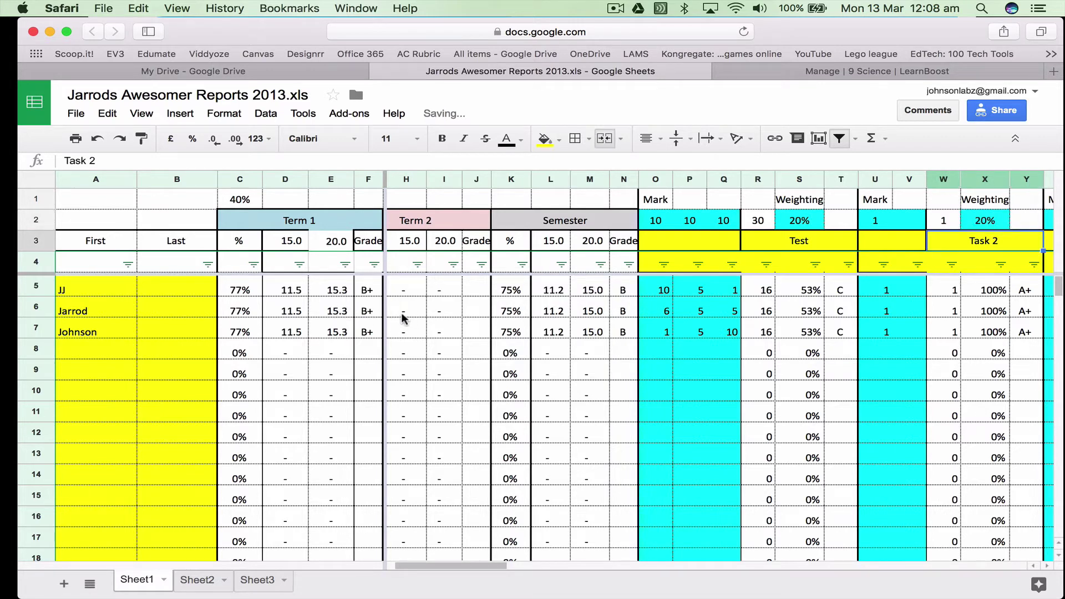
pyautogui.click(976, 220)
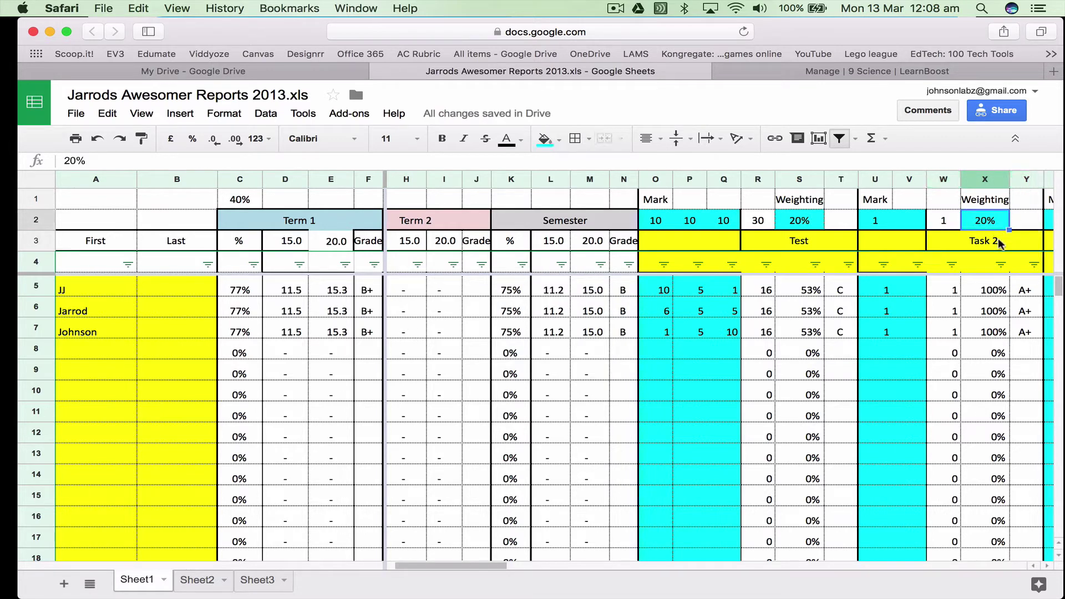
pyautogui.write('1')
pyautogui.press('Return')
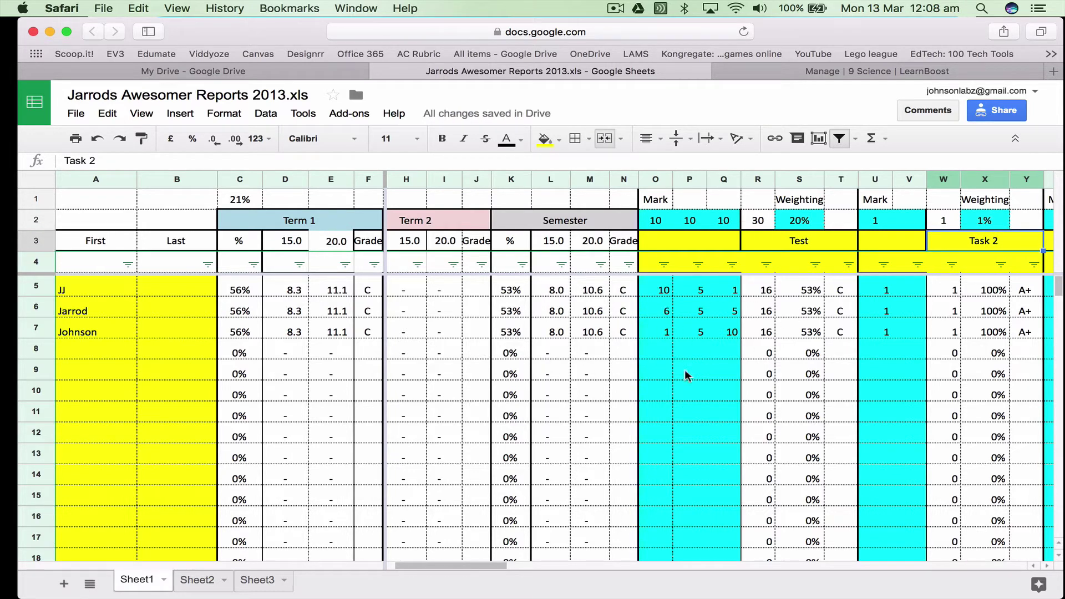
pyautogui.moveTo(488, 564); pyautogui.dragTo(728, 568)
pyautogui.moveTo(590, 289); pyautogui.dragTo(604, 349)
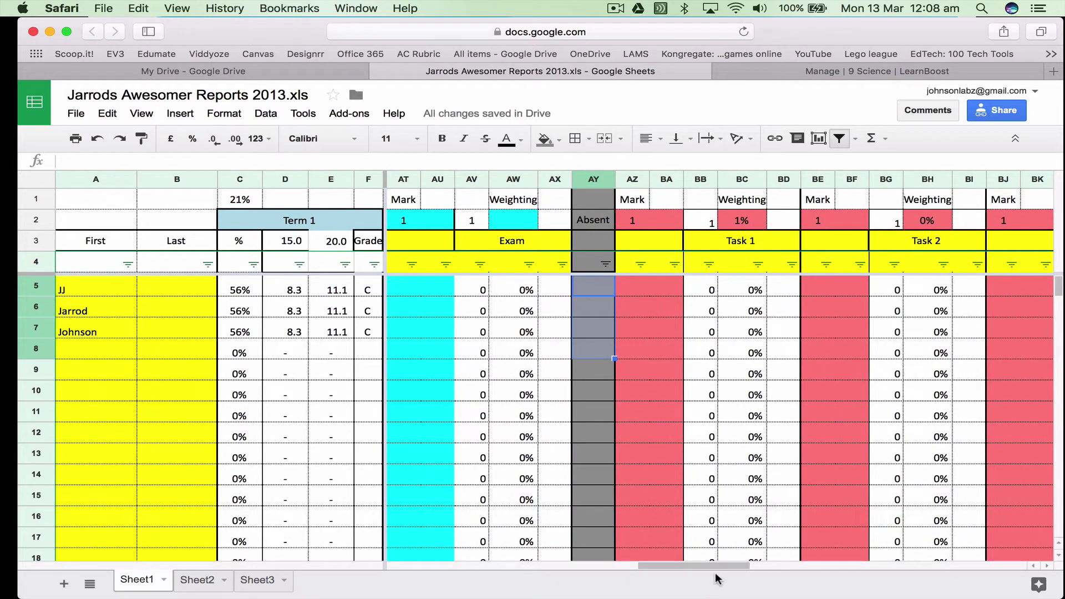
pyautogui.moveTo(713, 570); pyautogui.dragTo(311, 557)
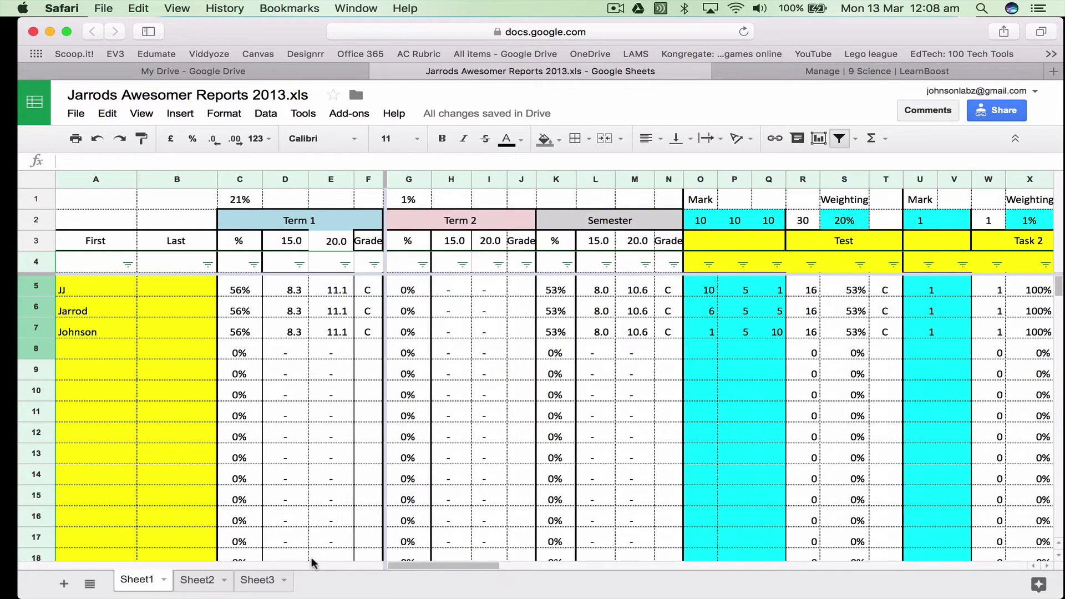
pyautogui.click(290, 306)
pyautogui.press('Right')
pyautogui.press('Right')
pyautogui.press('Right')
pyautogui.press('Right')
pyautogui.press('Right')
pyautogui.press('Right')
pyautogui.press('Right')
pyautogui.press('Right')
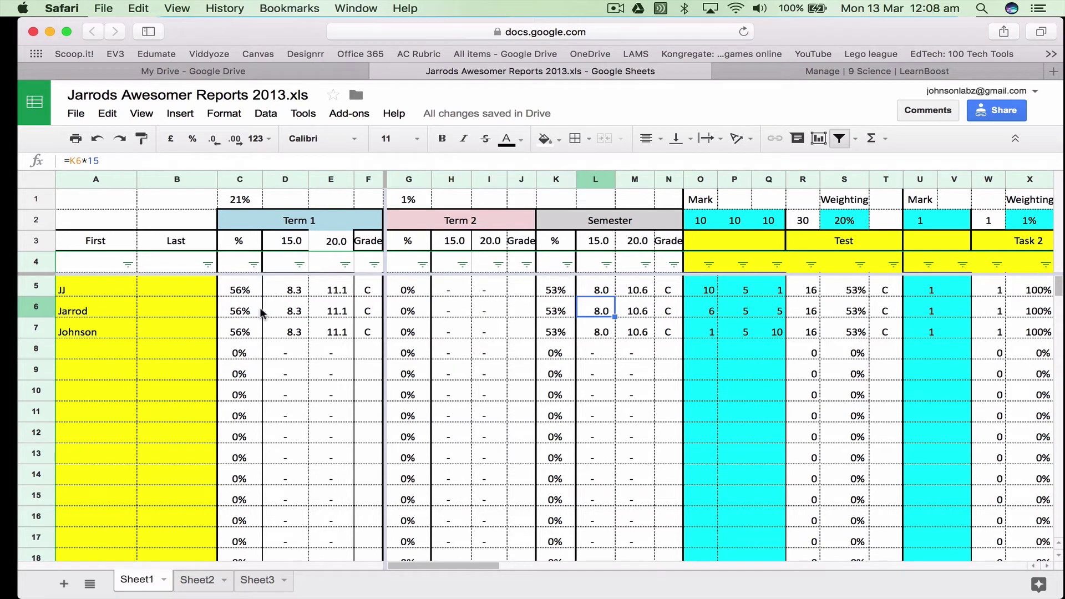
pyautogui.moveTo(251, 292); pyautogui.dragTo(368, 332)
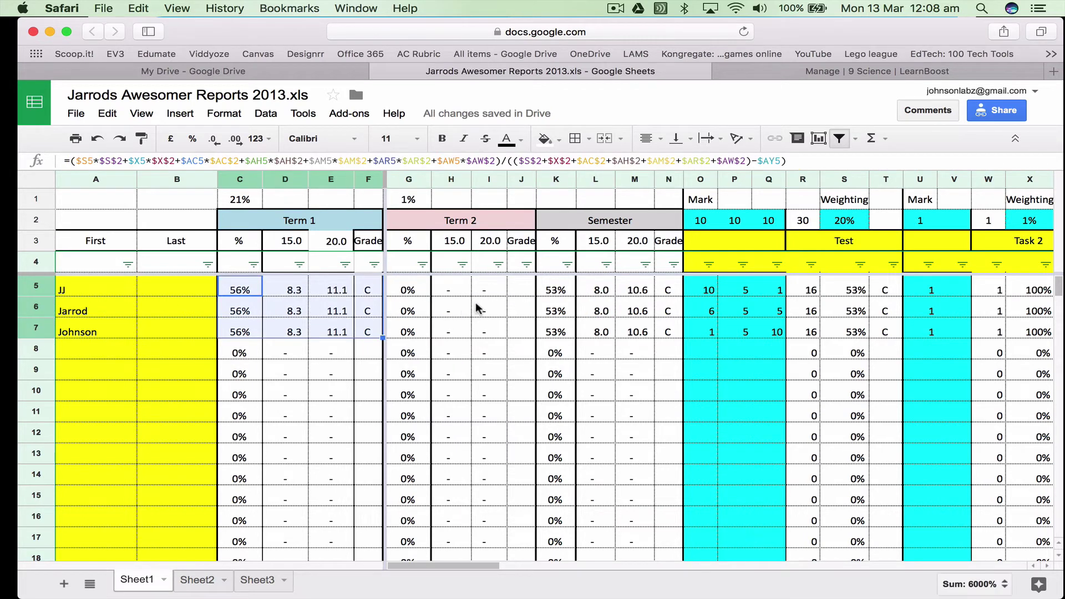
pyautogui.moveTo(569, 293); pyautogui.dragTo(672, 330)
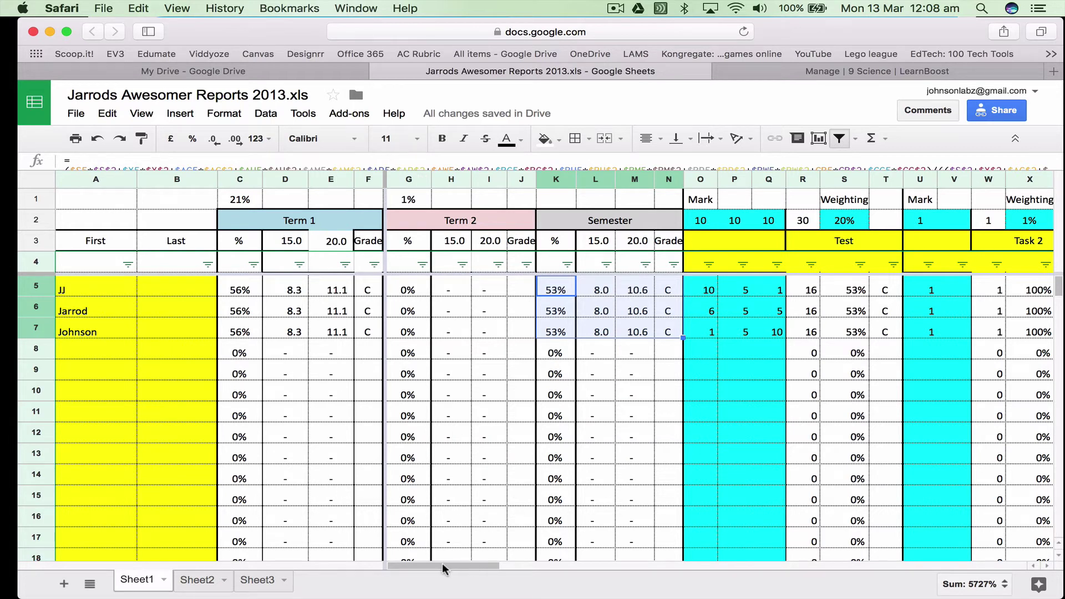
# Open the LearnBoost dashboard in a new tab, then return to the 9 Science class info page
pyautogui.click(883, 75)
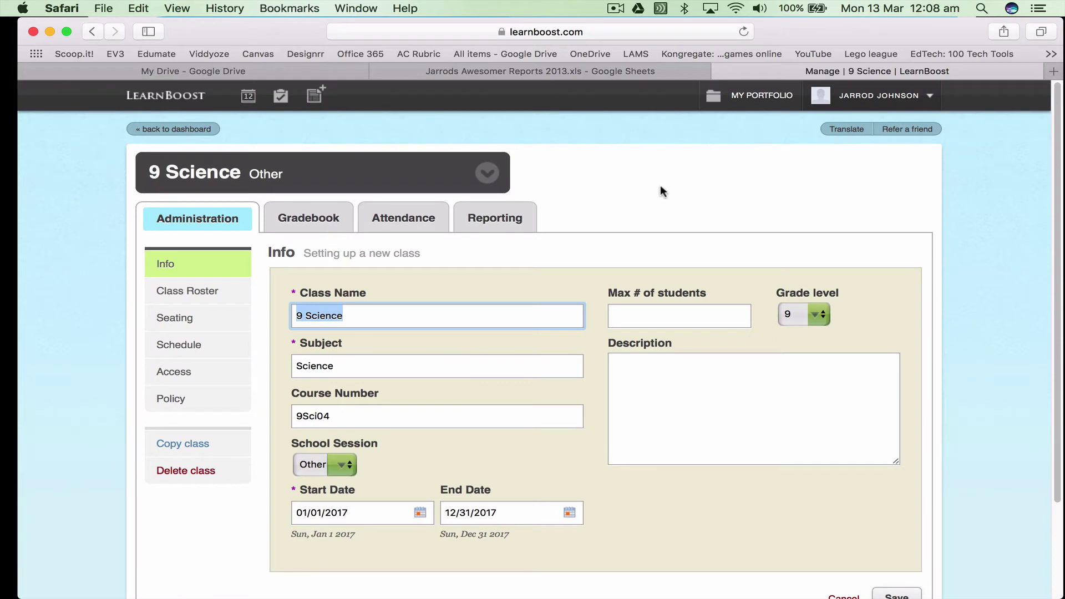
pyautogui.click(170, 98)
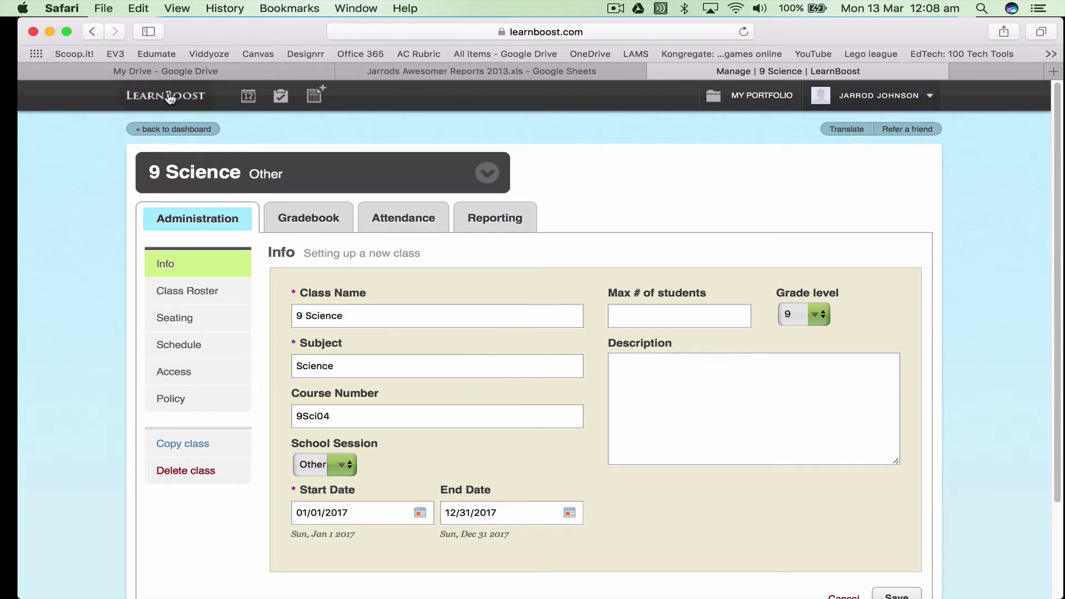
pyautogui.click(932, 77)
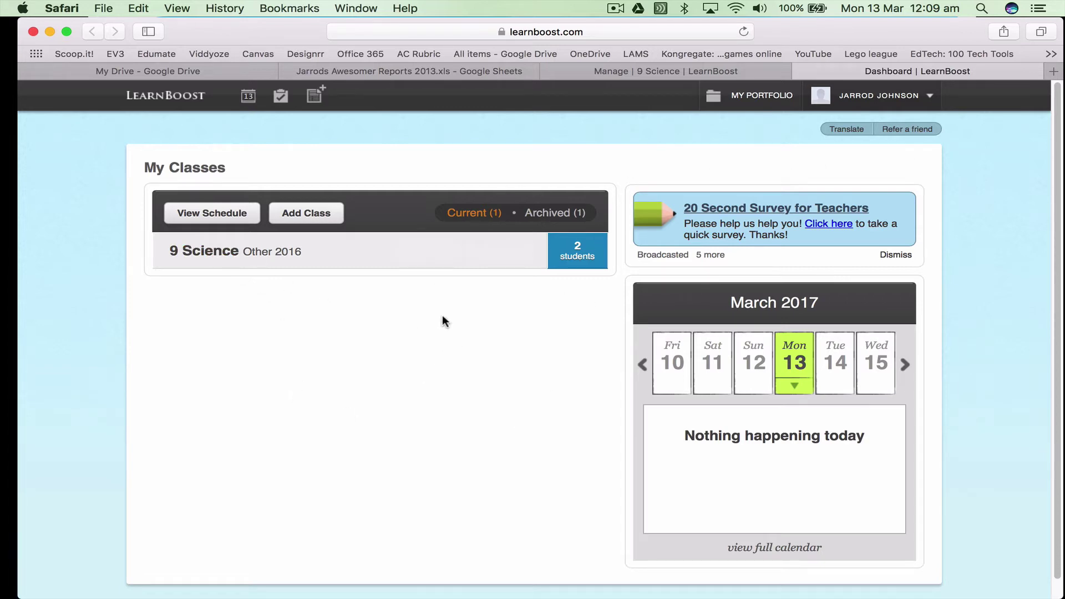
pyautogui.click(732, 71)
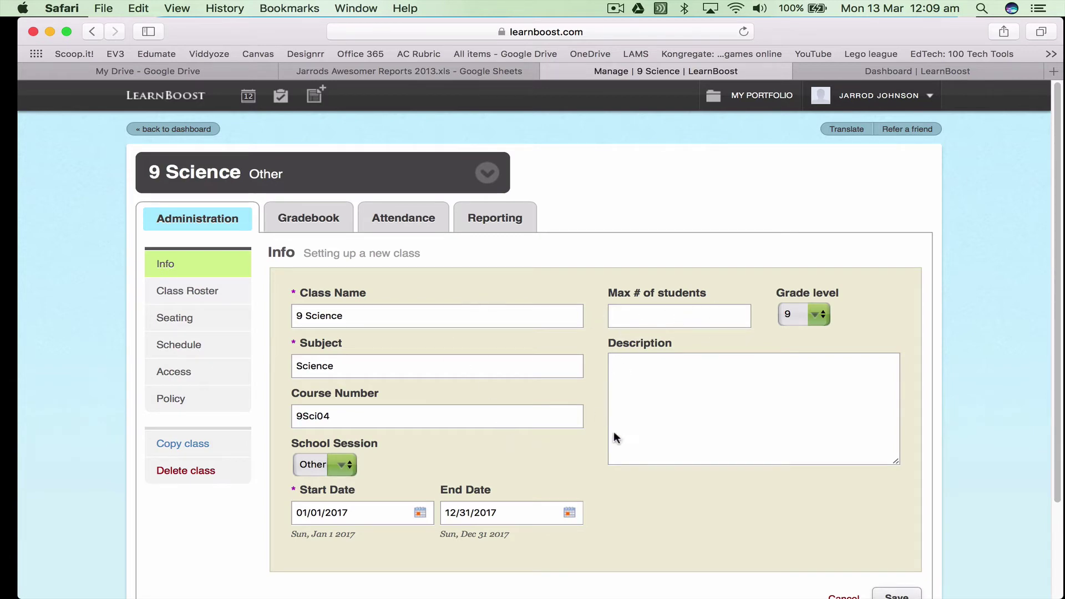
# Add student ID 003 with the student's first and last name to the roster and save it
pyautogui.click(181, 294)
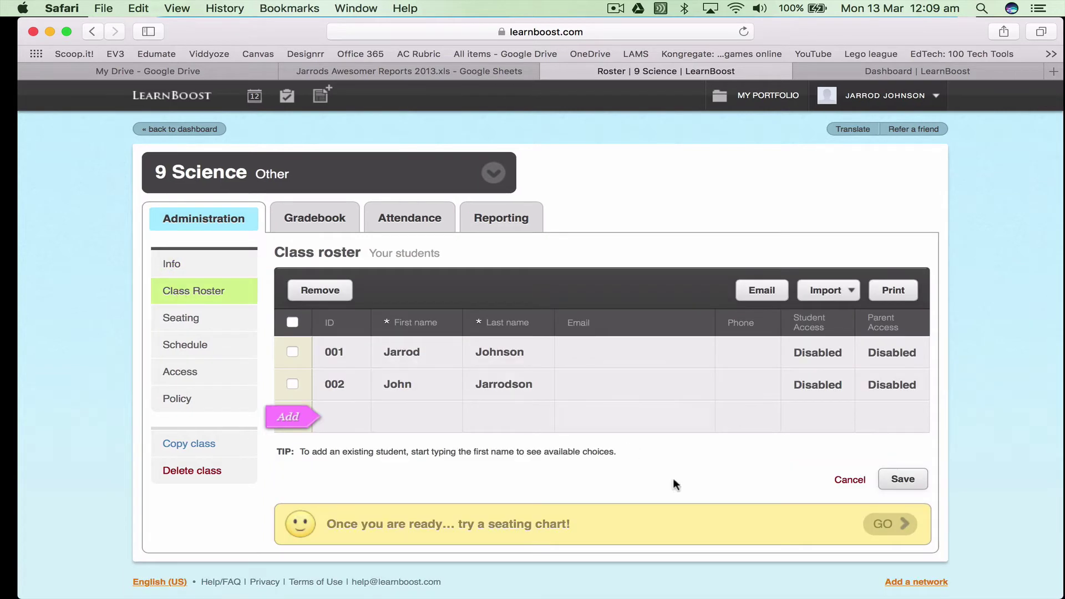
pyautogui.click(357, 414)
pyautogui.click(410, 416)
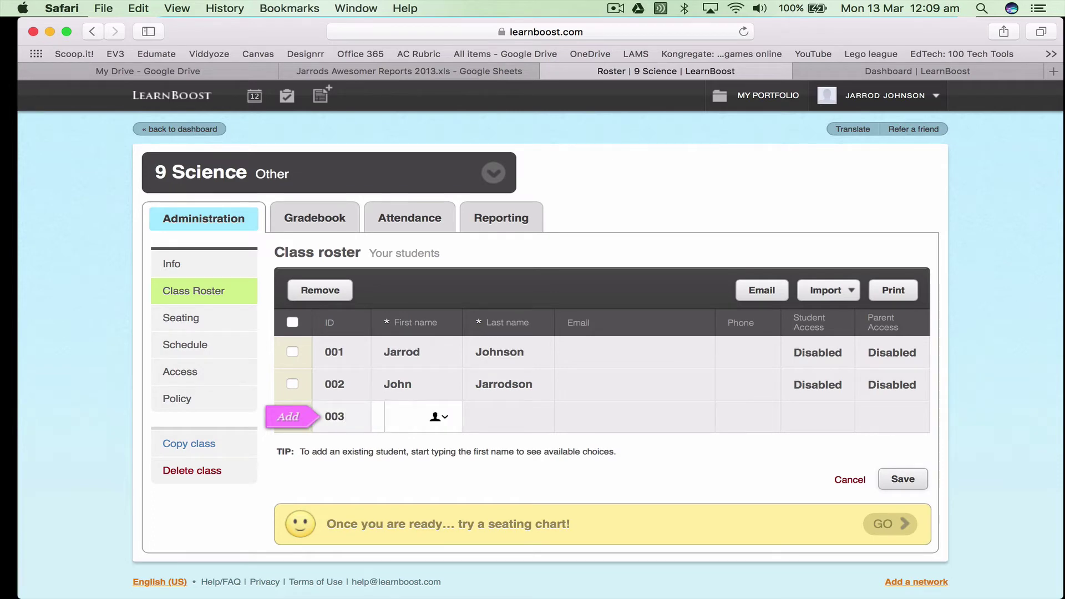
pyautogui.press('Tab')
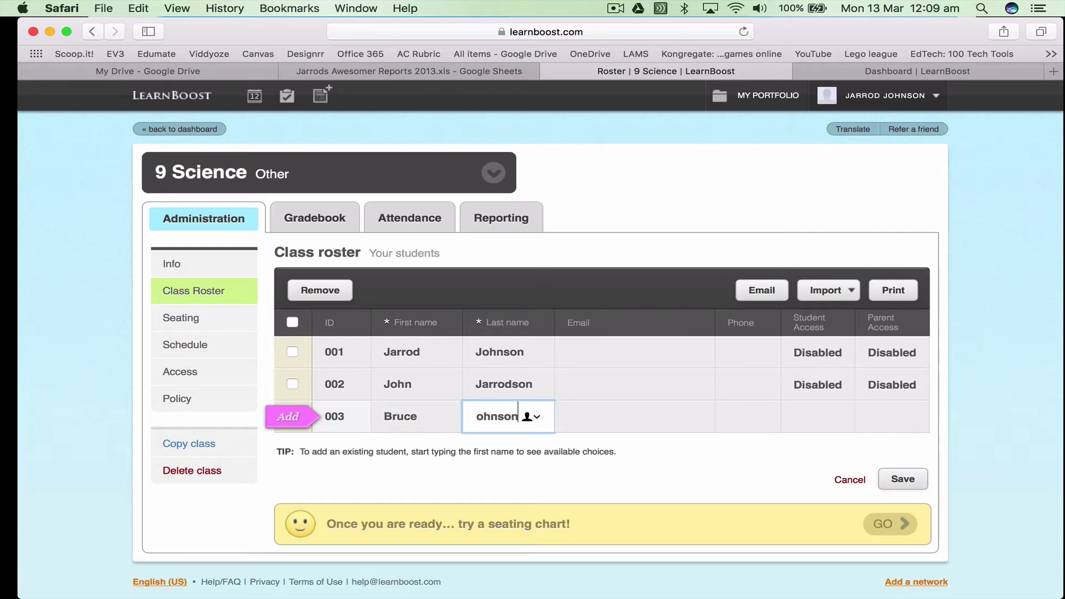
pyautogui.click(747, 468)
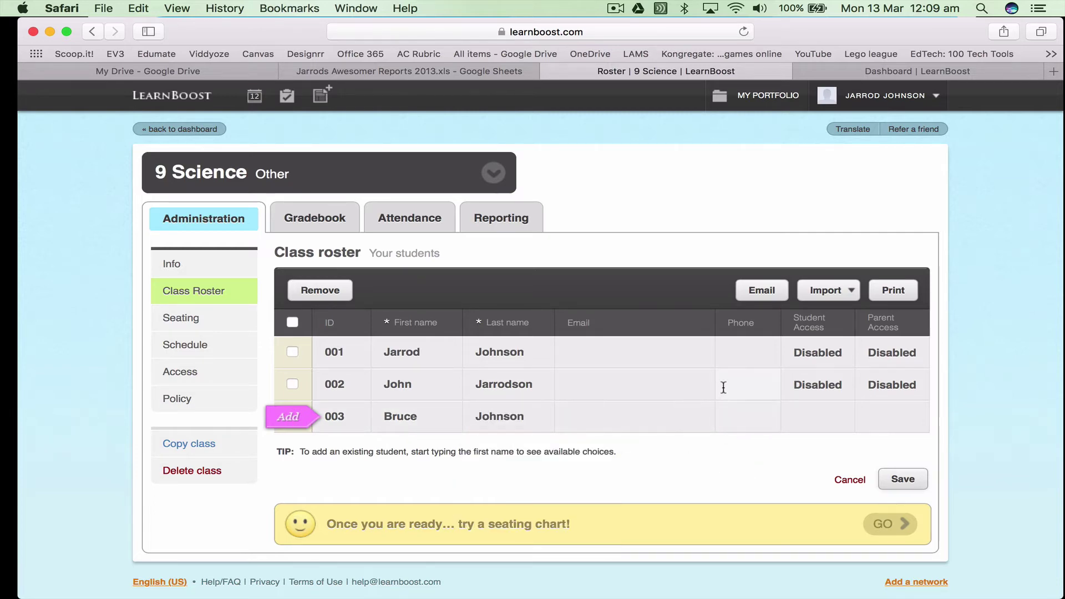
pyautogui.click(913, 479)
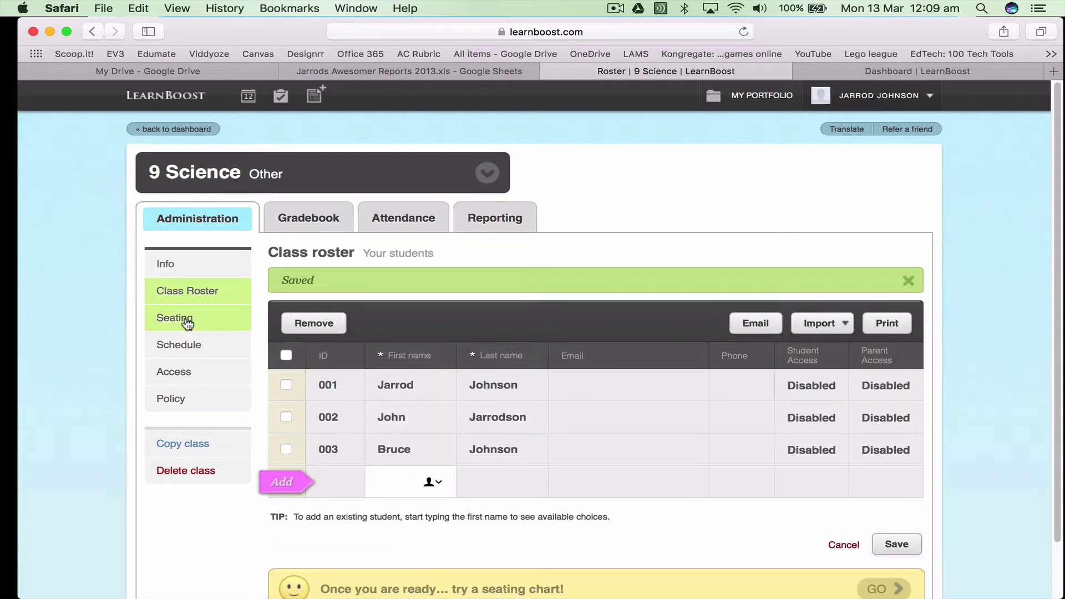
pyautogui.click(188, 322)
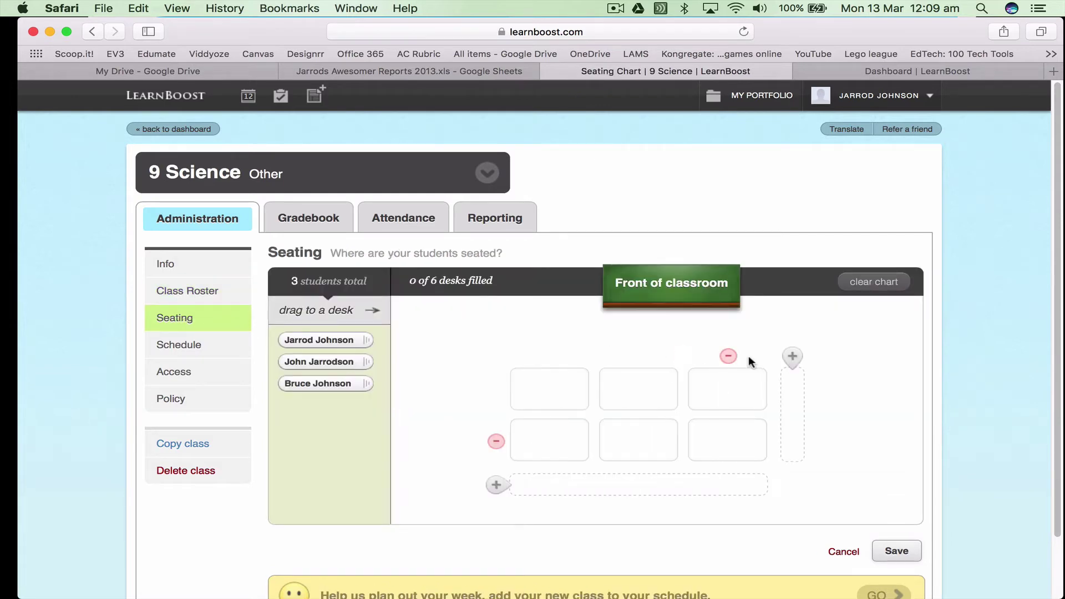
# Expand the seating chart to six desk columns and extra rows, seating all three students
pyautogui.click(792, 356)
pyautogui.click(452, 486)
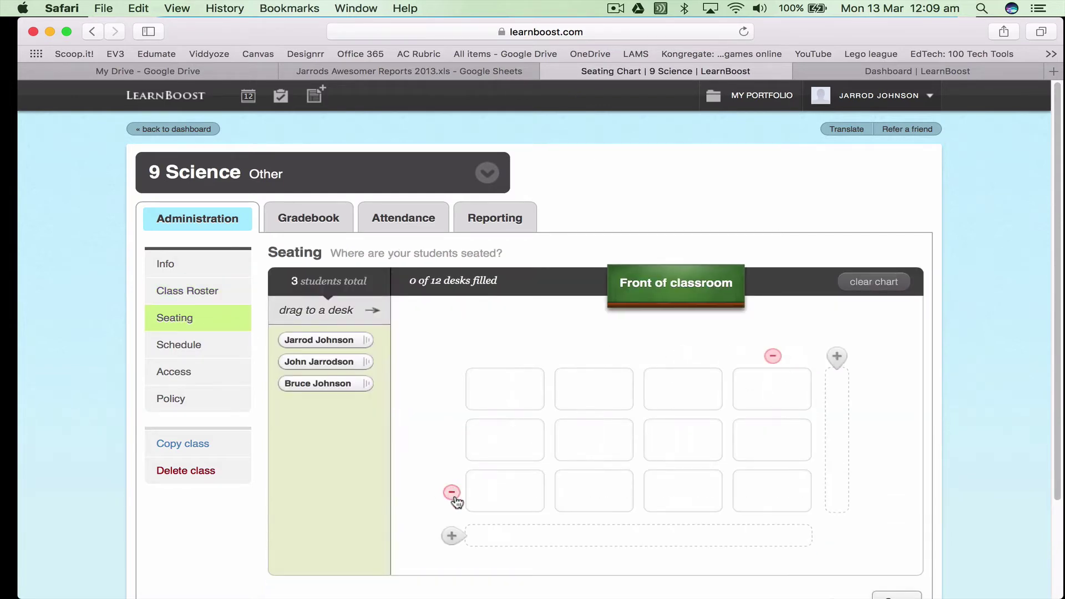
pyautogui.click(452, 536)
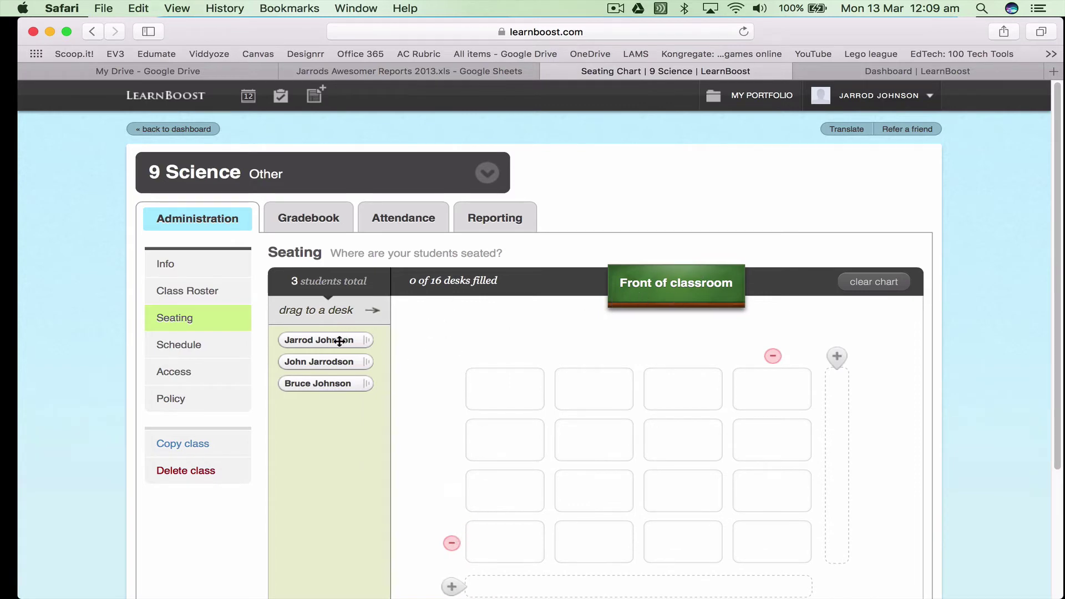
pyautogui.moveTo(340, 341); pyautogui.dragTo(702, 394)
pyautogui.moveTo(331, 346); pyautogui.dragTo(591, 447)
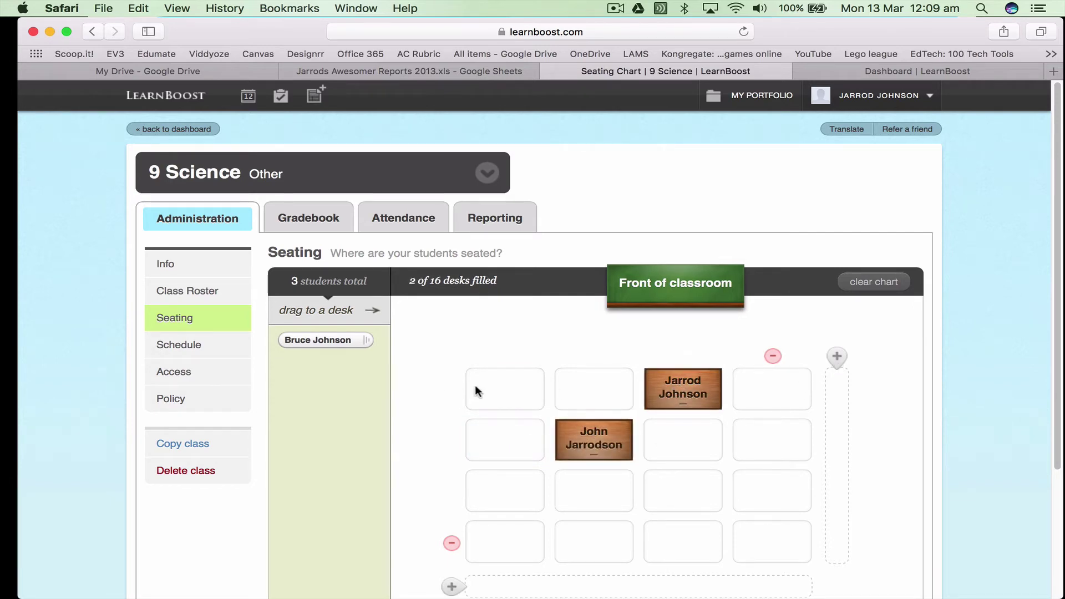
pyautogui.click(836, 358)
pyautogui.click(884, 359)
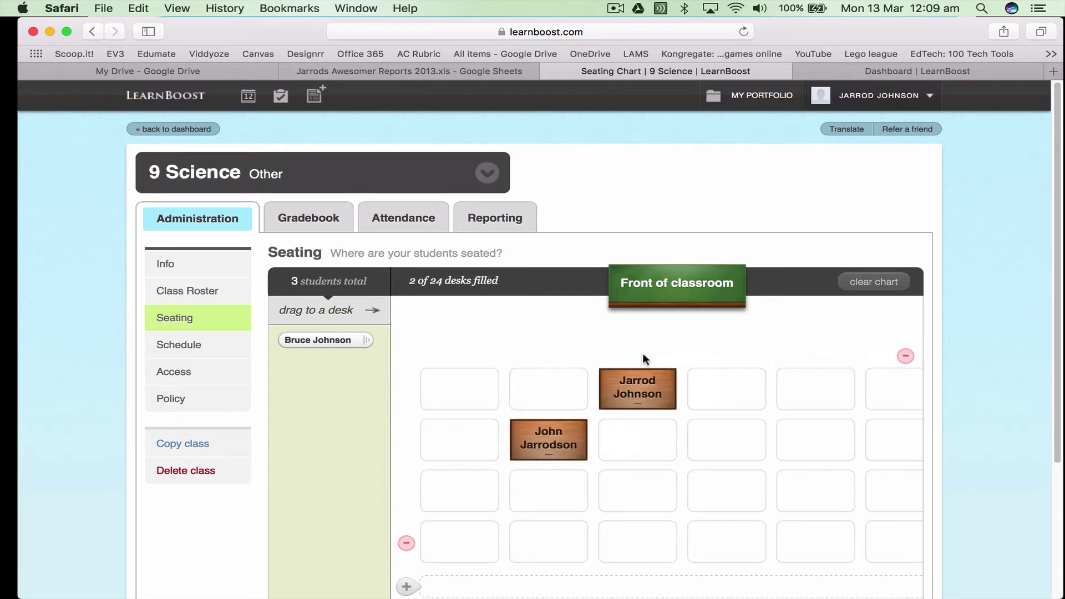
pyautogui.moveTo(331, 338); pyautogui.dragTo(814, 438)
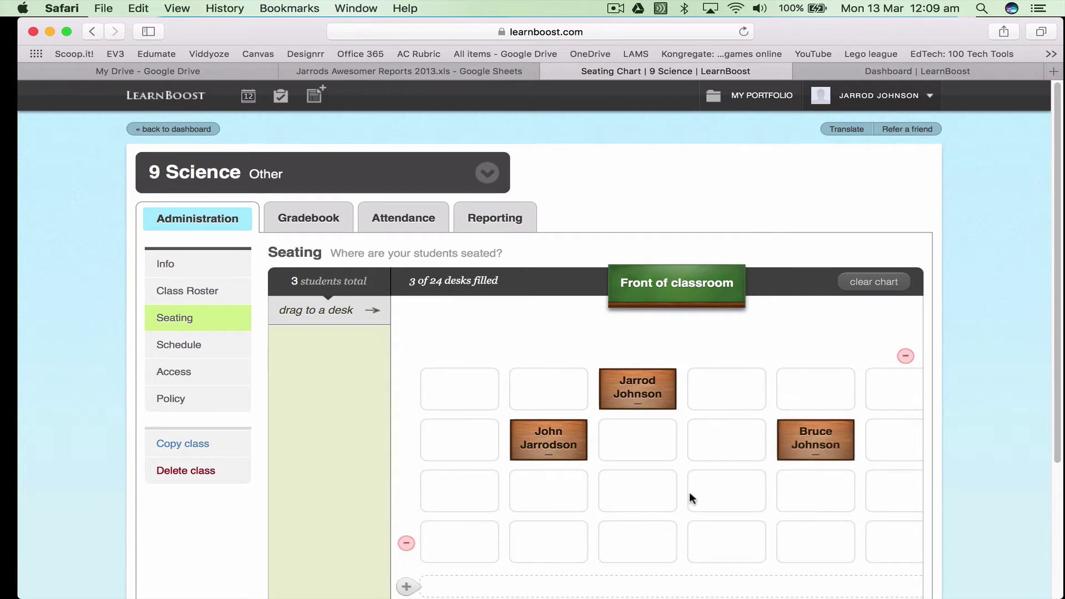
# Save the seating chart and move one student up to the front row
pyautogui.scroll(-3, 693, 480)
pyautogui.click(890, 557)
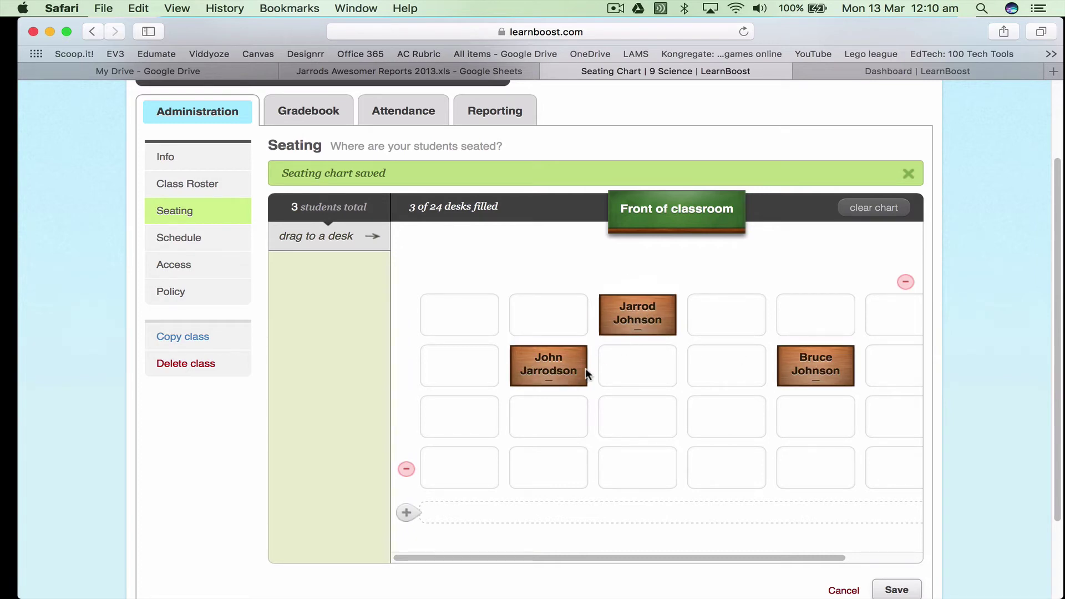
pyautogui.moveTo(586, 374); pyautogui.dragTo(588, 325)
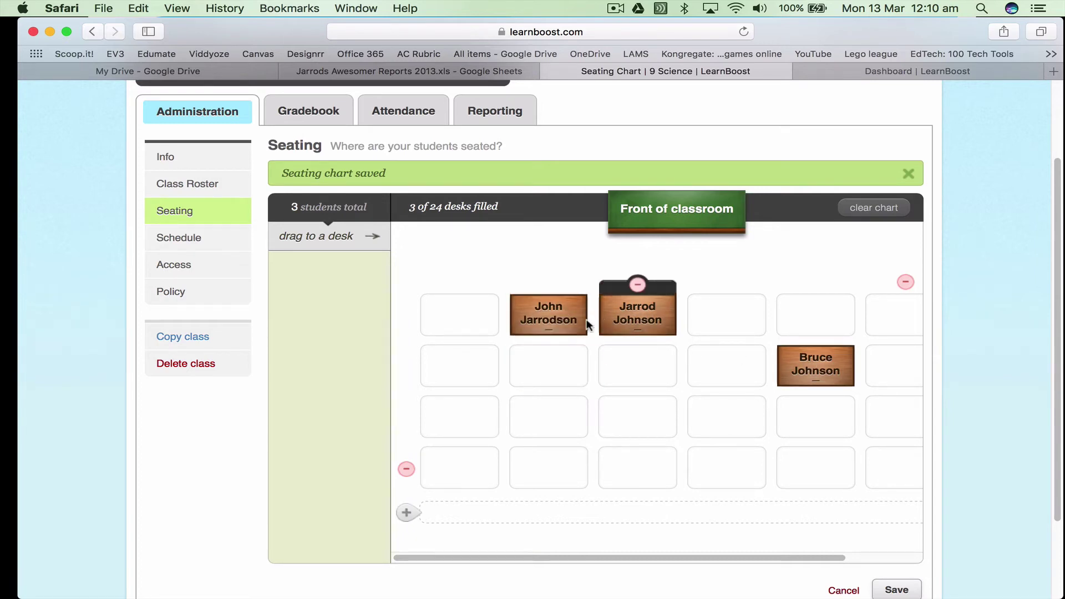
pyautogui.click(191, 238)
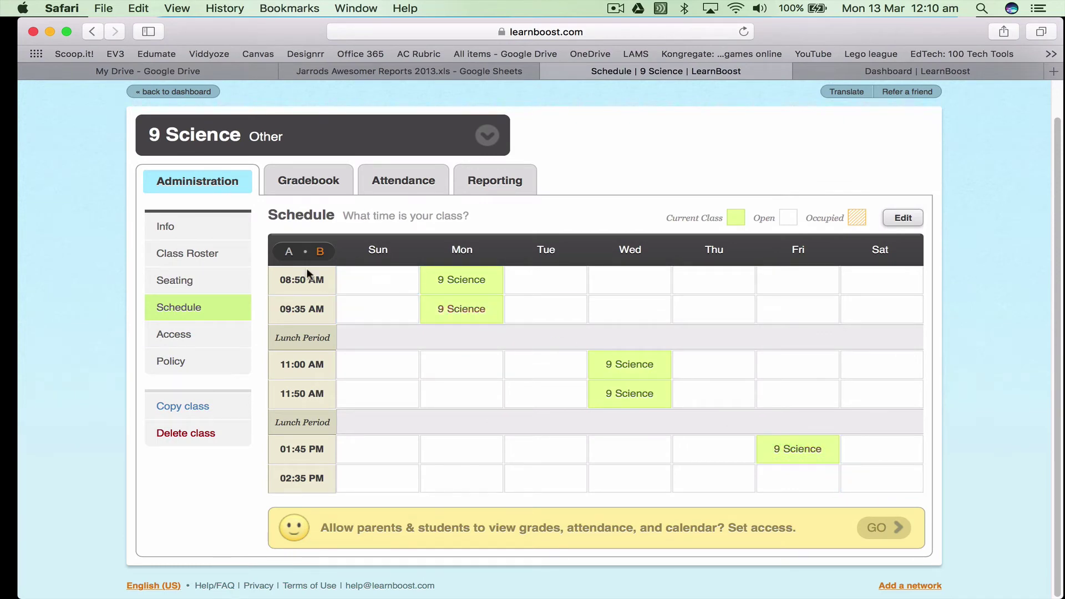
# Move through the Access settings to the Policy page showing 'All be good'
pyautogui.click(184, 342)
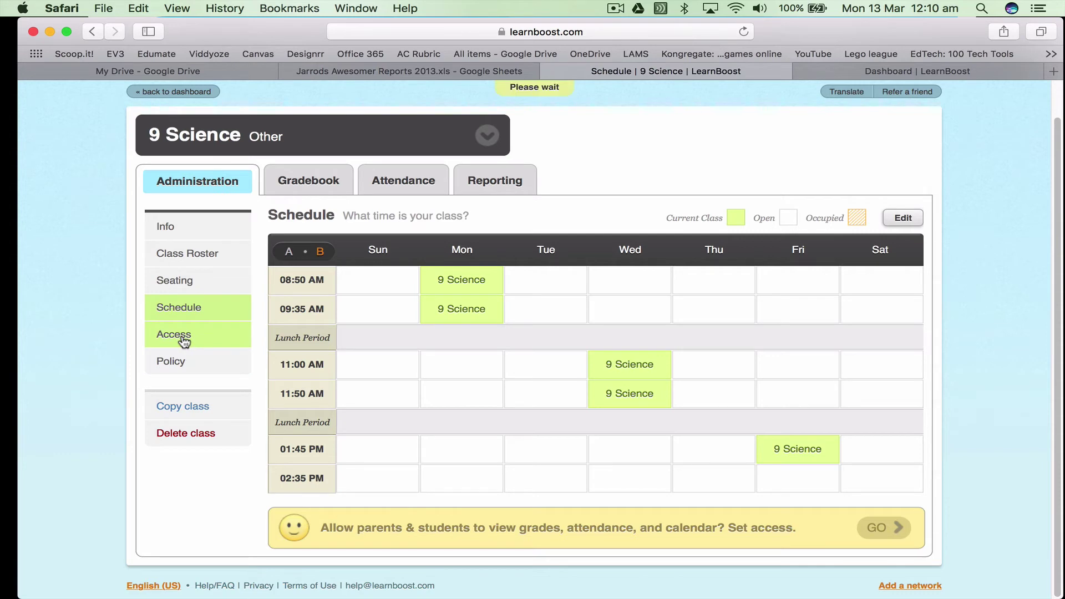
pyautogui.scroll(1, 722, 377)
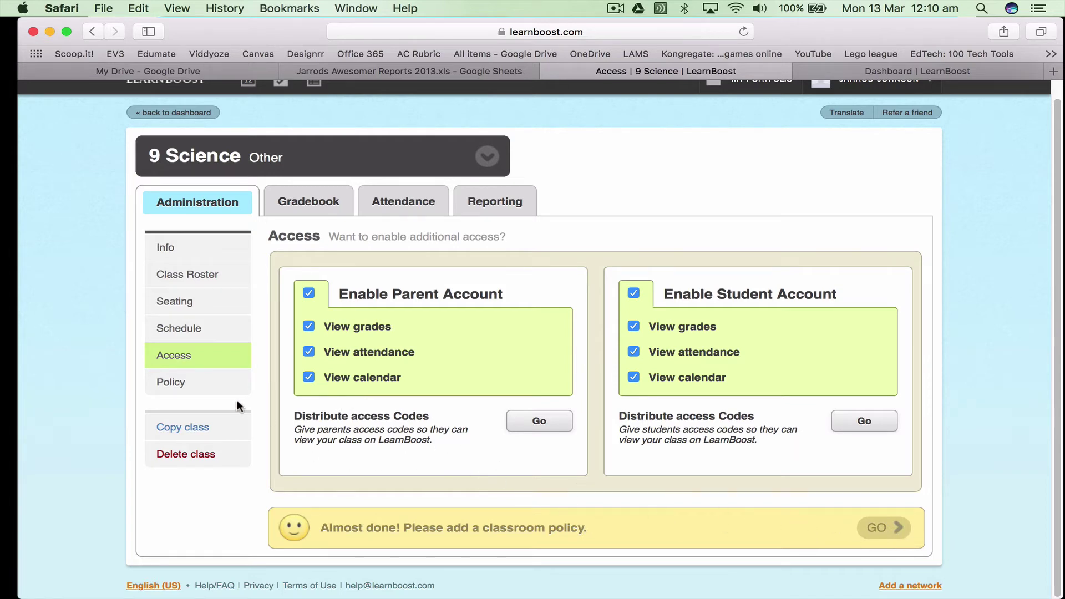
pyautogui.click(185, 384)
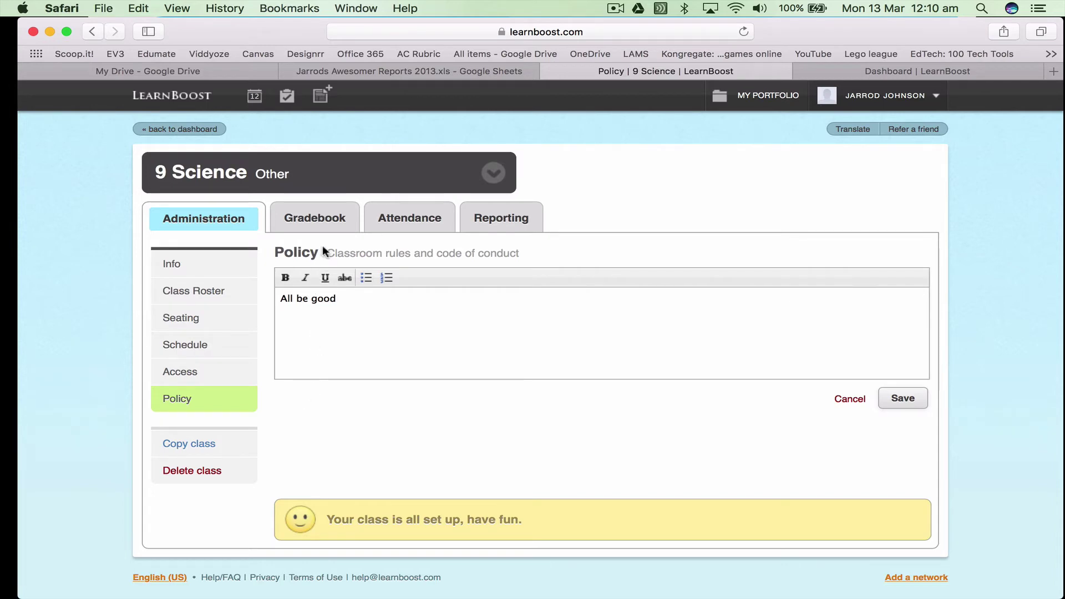
# In the gradebook, give the third student a Speech mark of 25 (83%), then open the grade scale settings
pyautogui.click(319, 222)
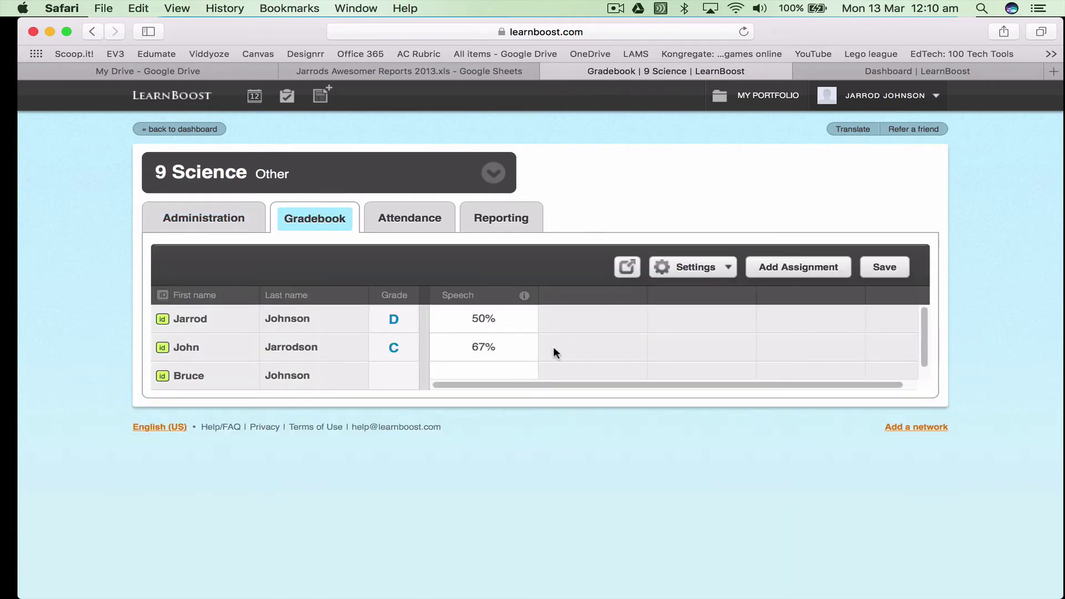
pyautogui.click(469, 368)
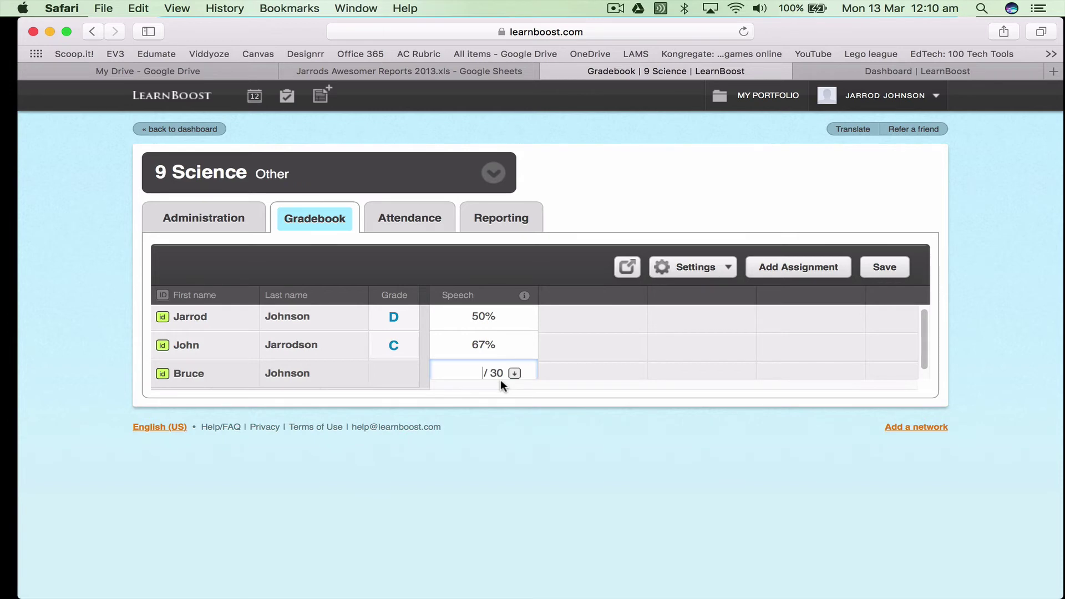
pyautogui.write('25')
pyautogui.press('Return')
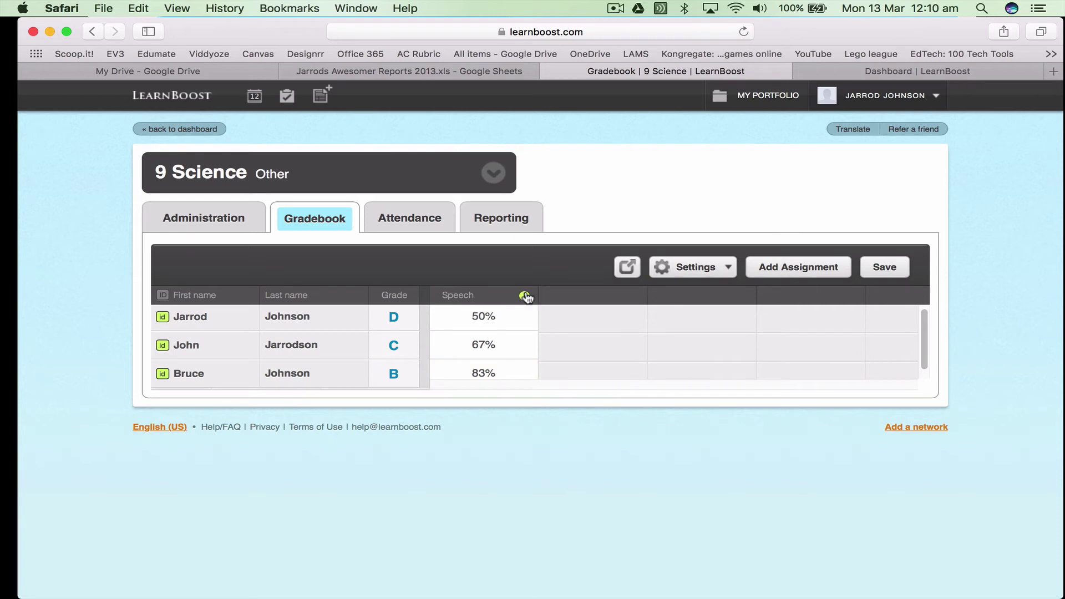
pyautogui.click(725, 267)
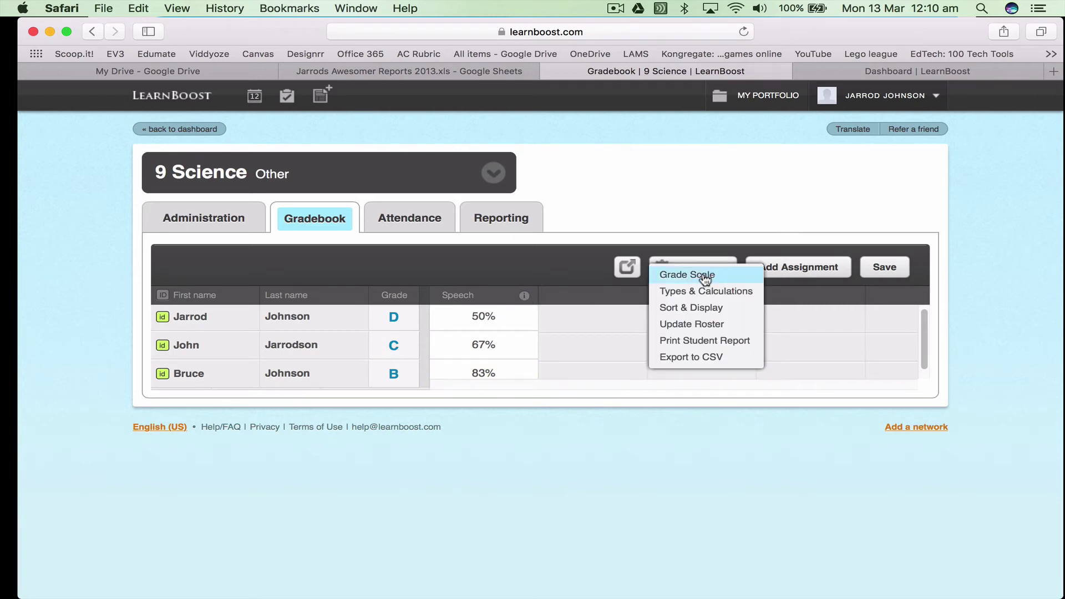
pyautogui.click(704, 278)
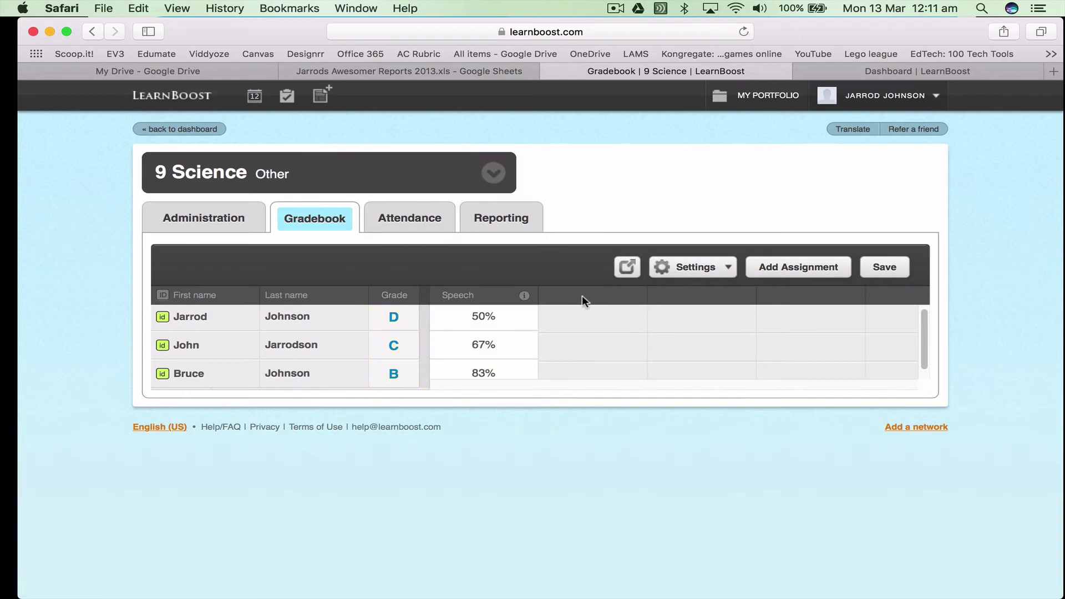
# Create an Essay assignment of type Assignment, due 30 March 2017, worth 20 points
pyautogui.click(785, 272)
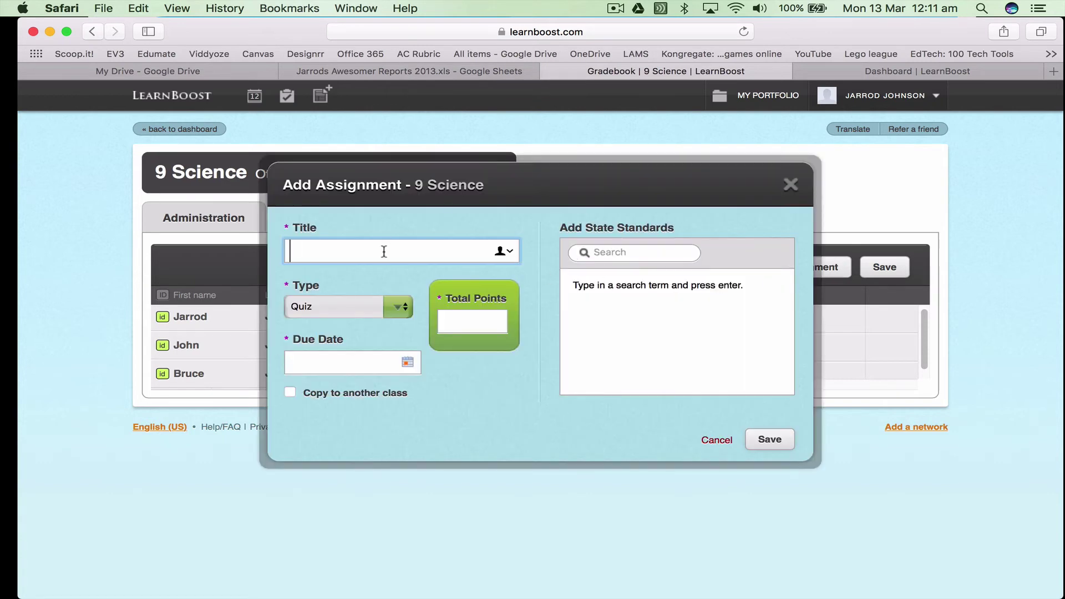
pyautogui.write('Essay')
pyautogui.click(399, 306)
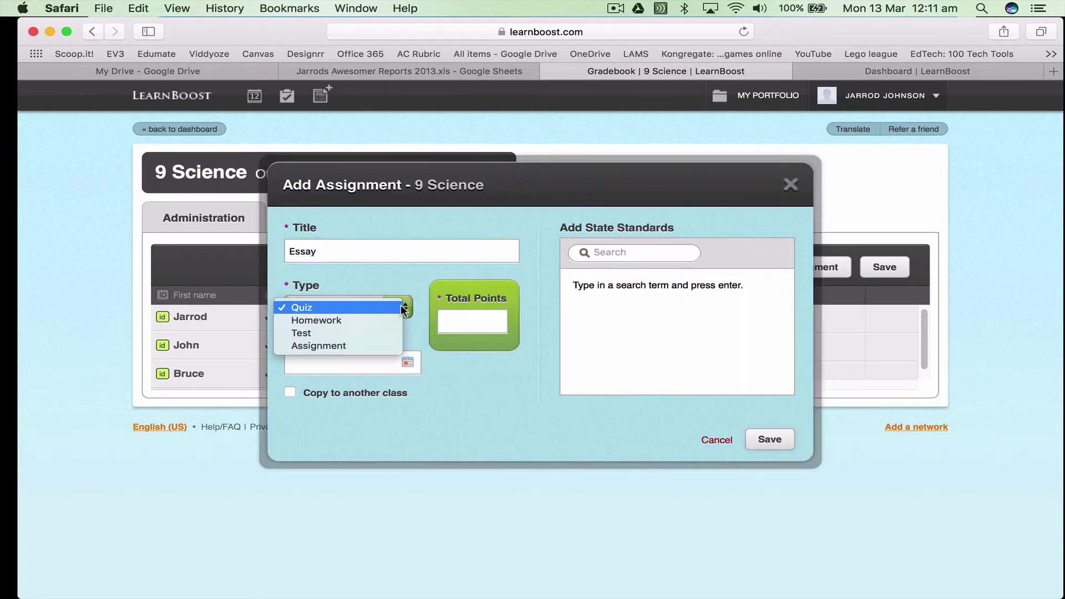
pyautogui.click(373, 345)
pyautogui.click(407, 362)
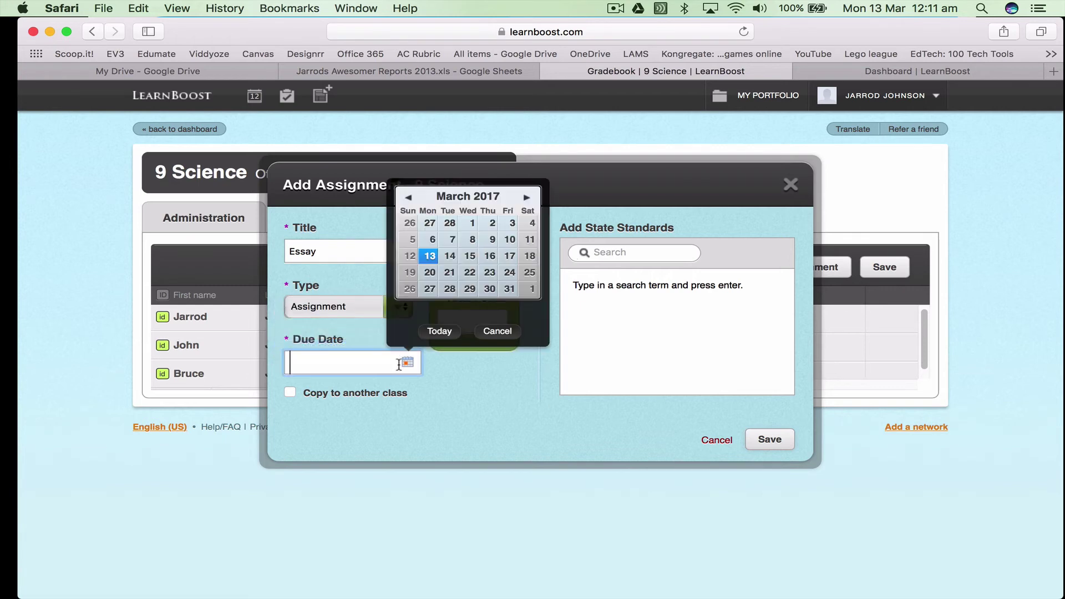
pyautogui.click(491, 288)
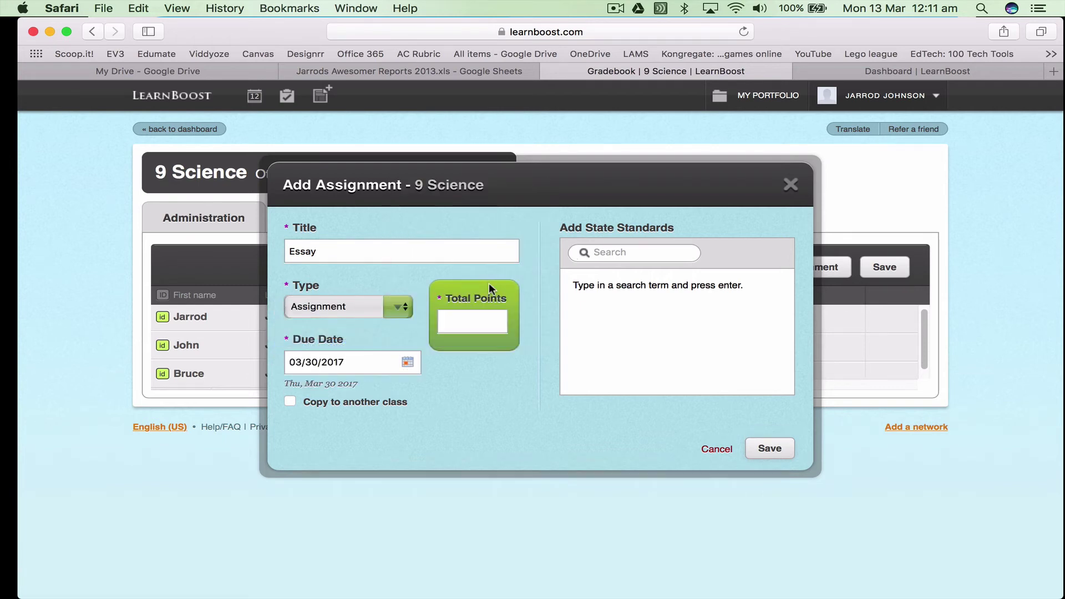
pyautogui.click(476, 327)
pyautogui.write('20')
# Tag the Essay with state standard 9.RST.9 from a science search and save it
pyautogui.click(626, 255)
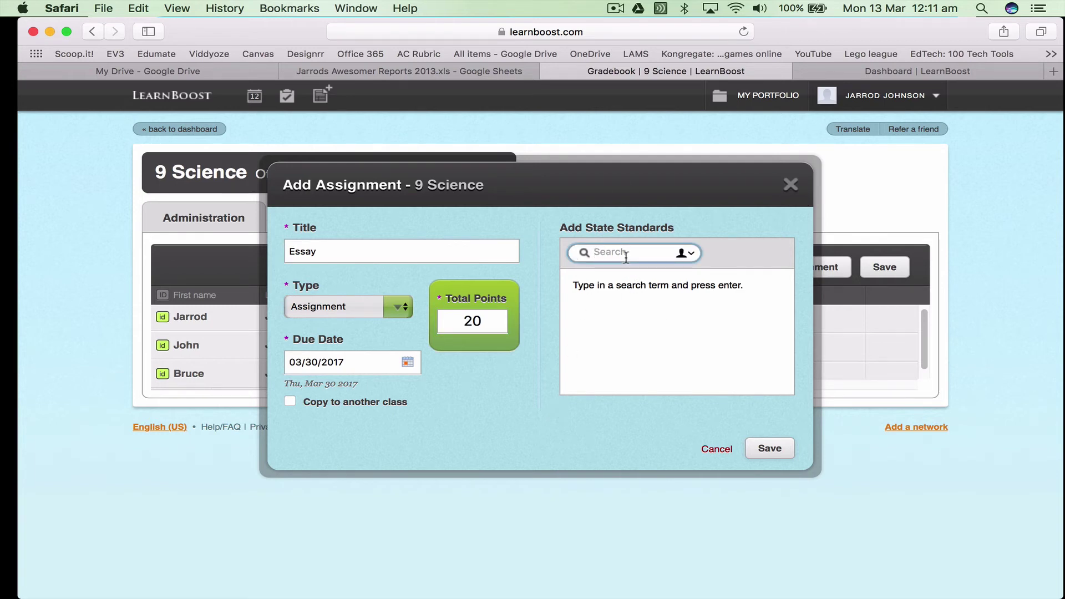
pyautogui.write('science')
pyautogui.press('Return')
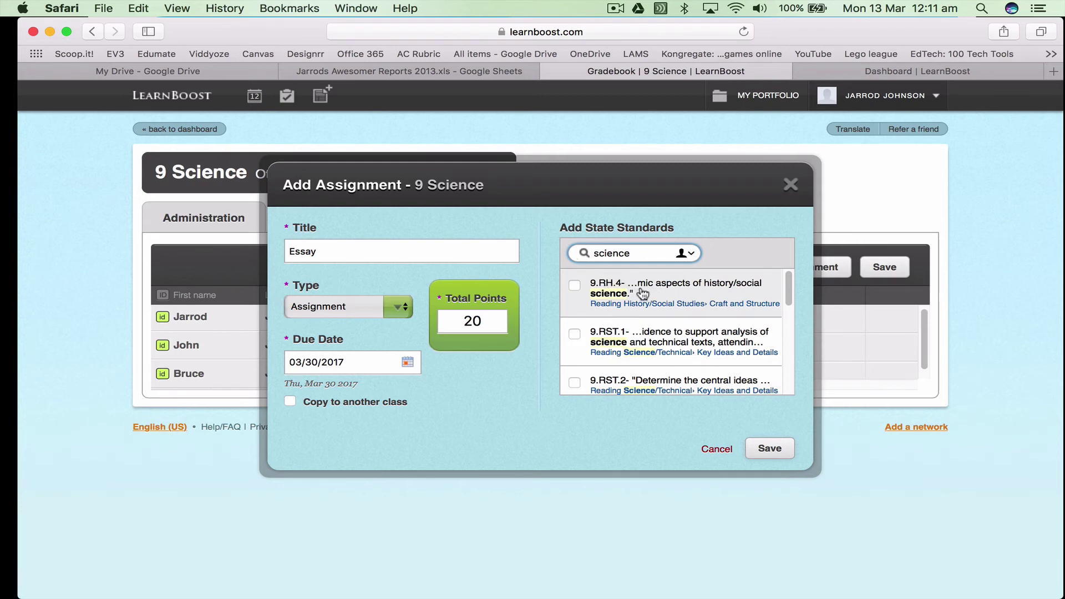
pyautogui.moveTo(785, 297); pyautogui.dragTo(788, 388)
pyautogui.click(712, 382)
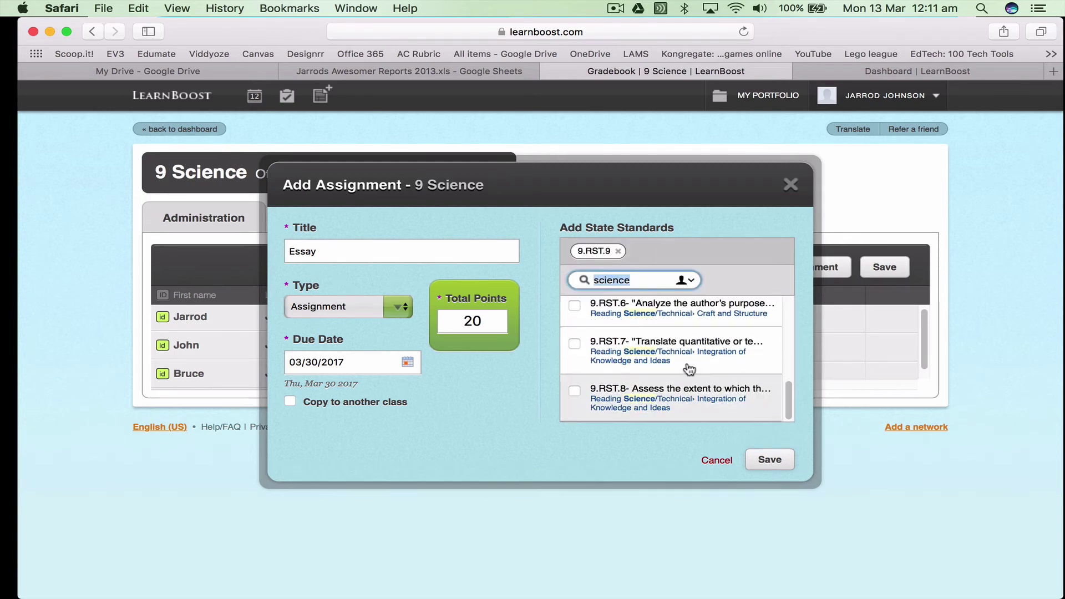
pyautogui.click(763, 461)
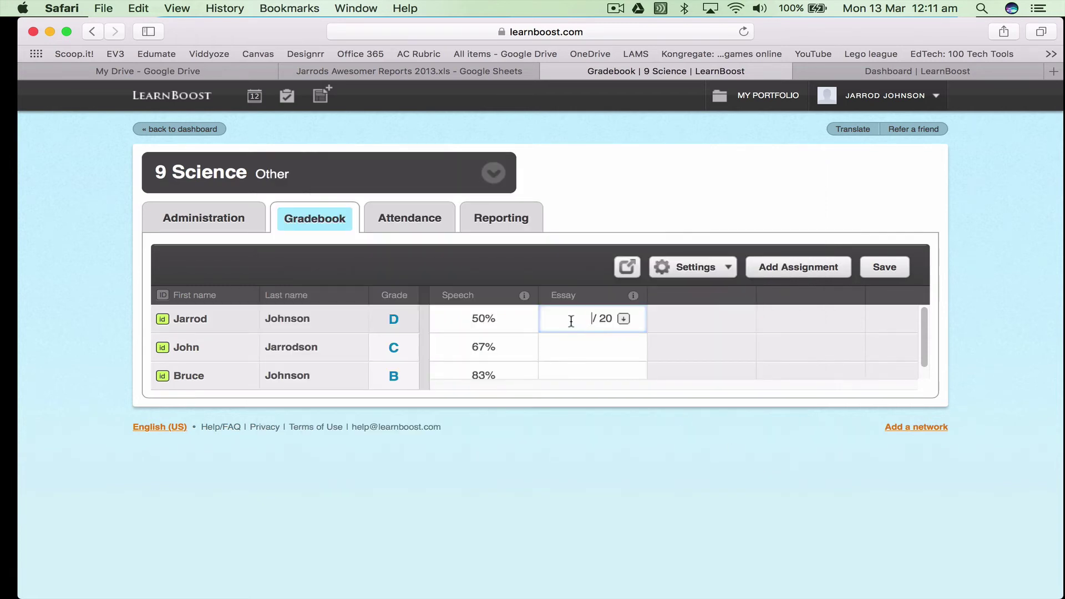
# Record Essay scores: 10 (50%) for the first student, EX for the second, 90% for the third
pyautogui.write('10')
pyautogui.click(587, 347)
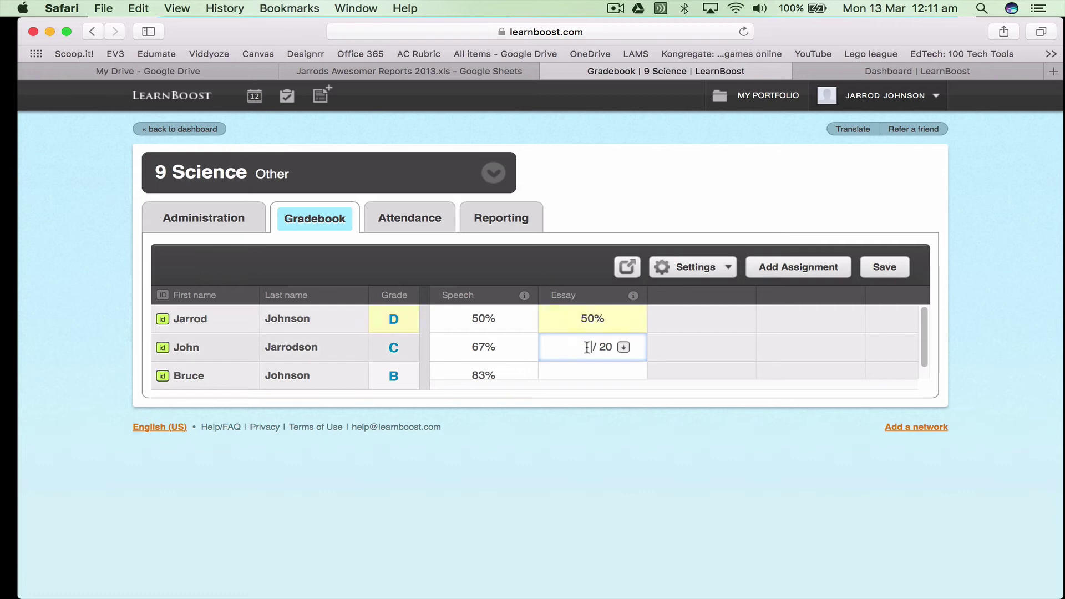
pyautogui.click(624, 347)
pyautogui.click(624, 346)
pyautogui.click(599, 393)
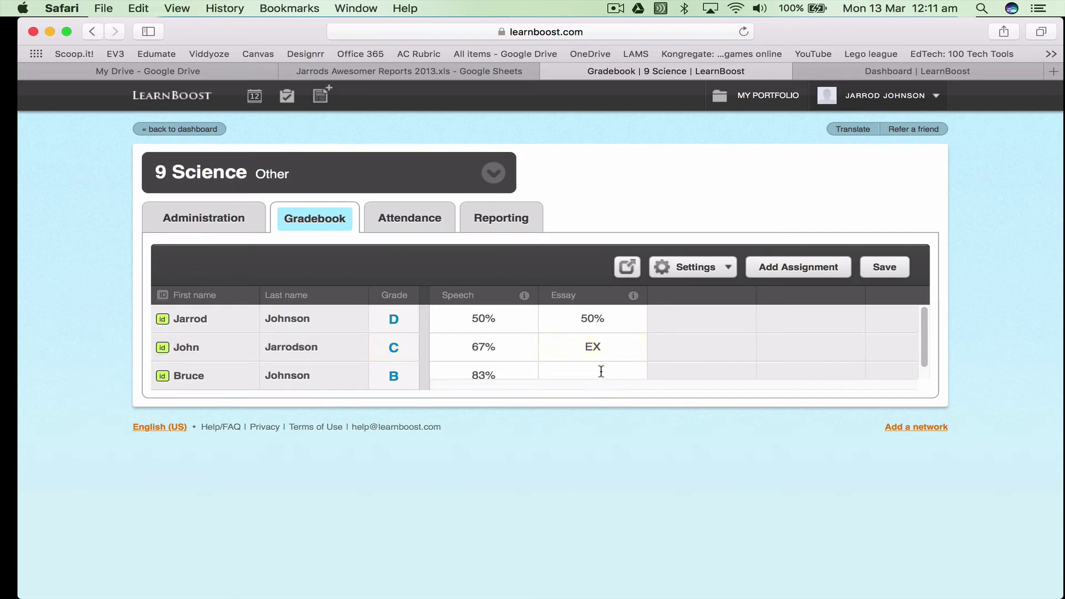
pyautogui.click(601, 371)
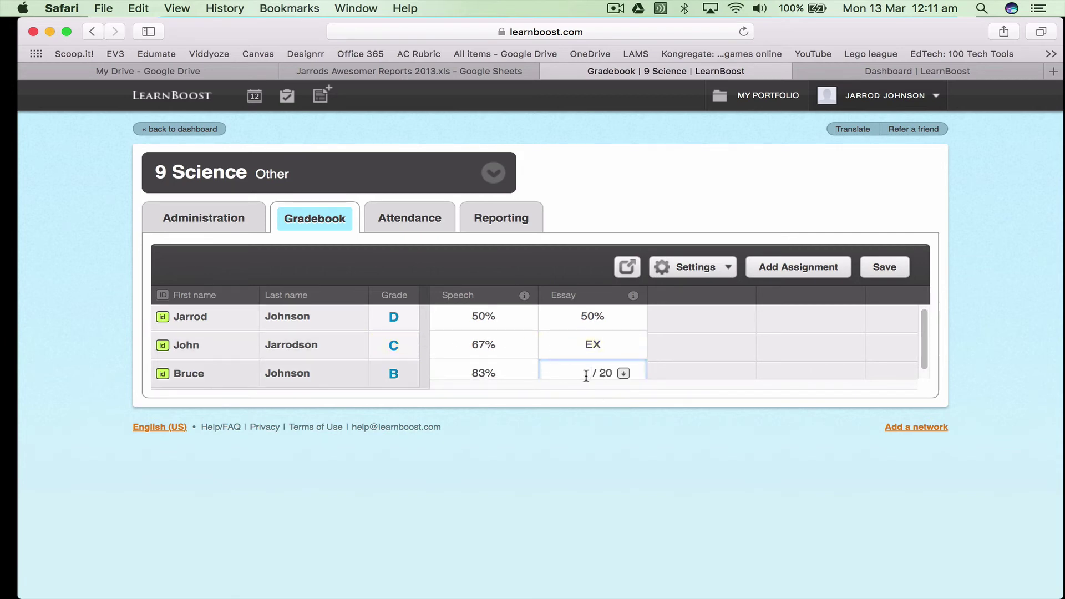
pyautogui.click(572, 463)
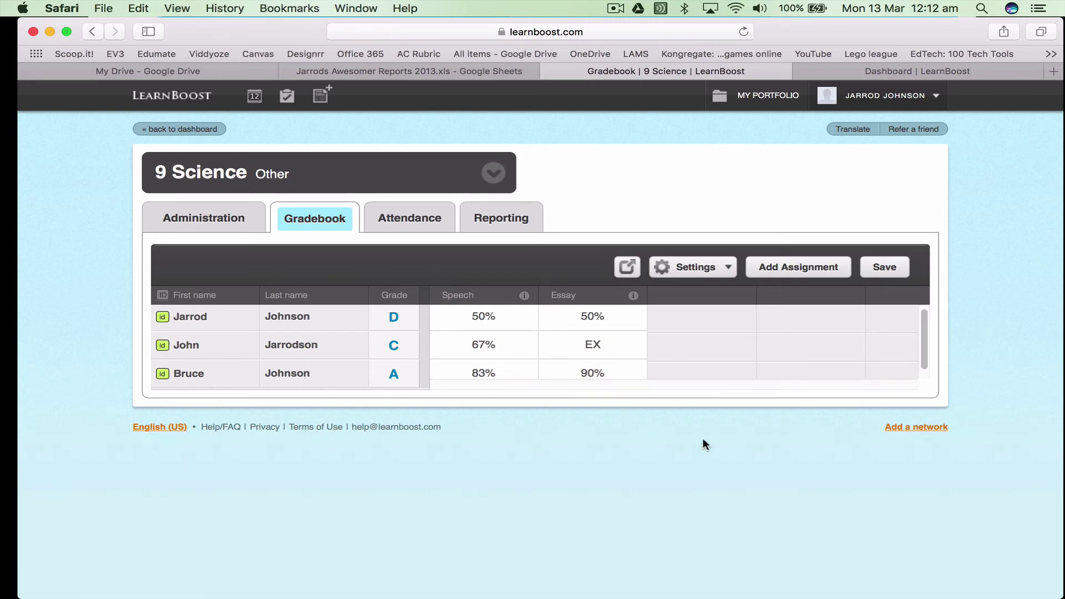
pyautogui.click(397, 222)
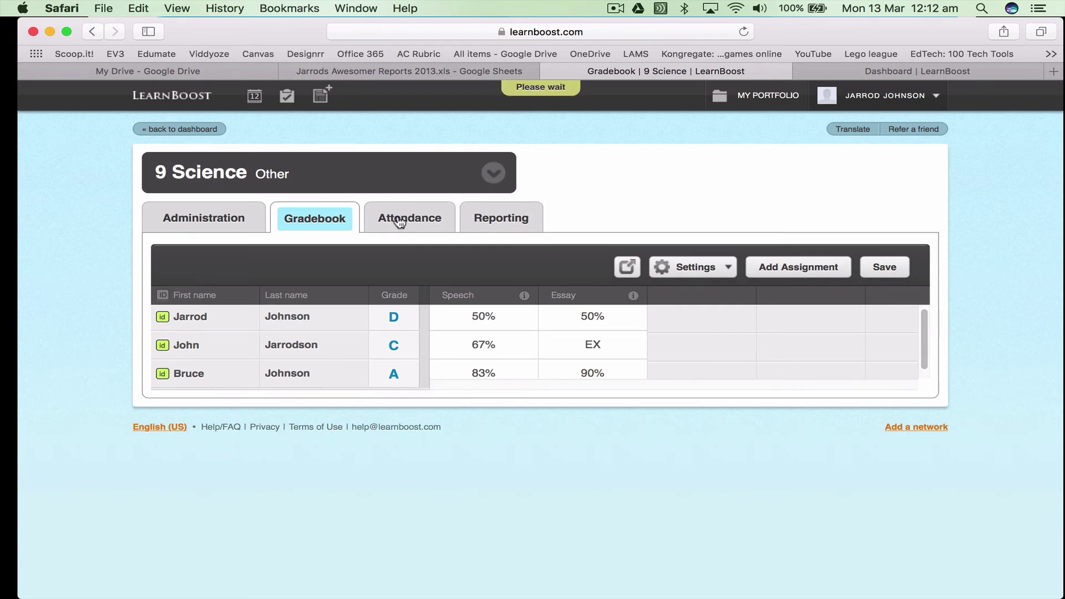
# Mark the first student tardy on 03-13-2017 in Chart view and verify it in List view
pyautogui.scroll(-3, 481, 384)
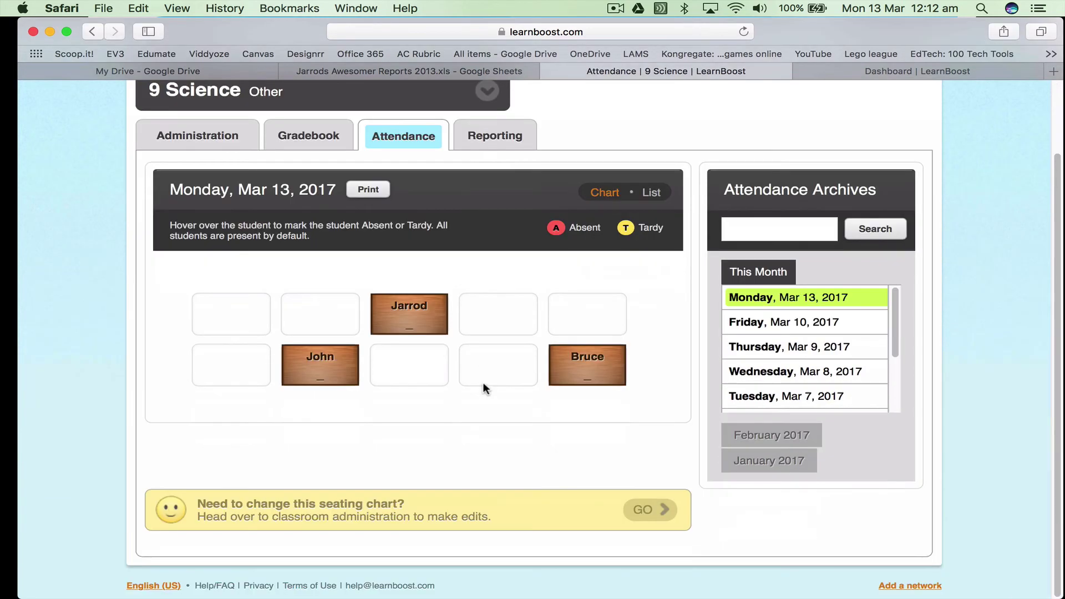
pyautogui.click(651, 192)
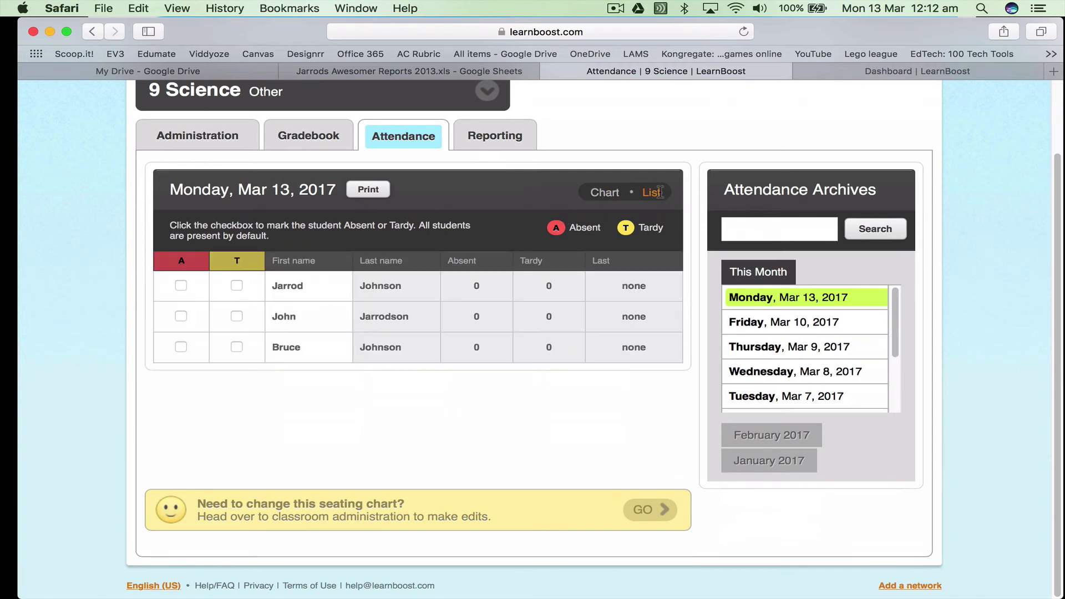
pyautogui.click(604, 192)
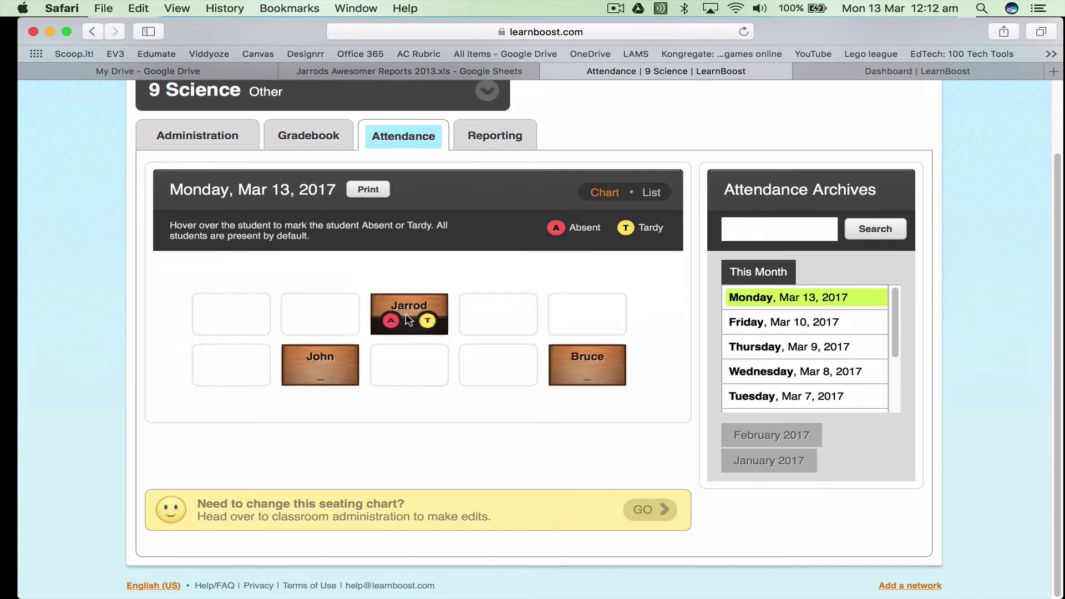
pyautogui.click(428, 322)
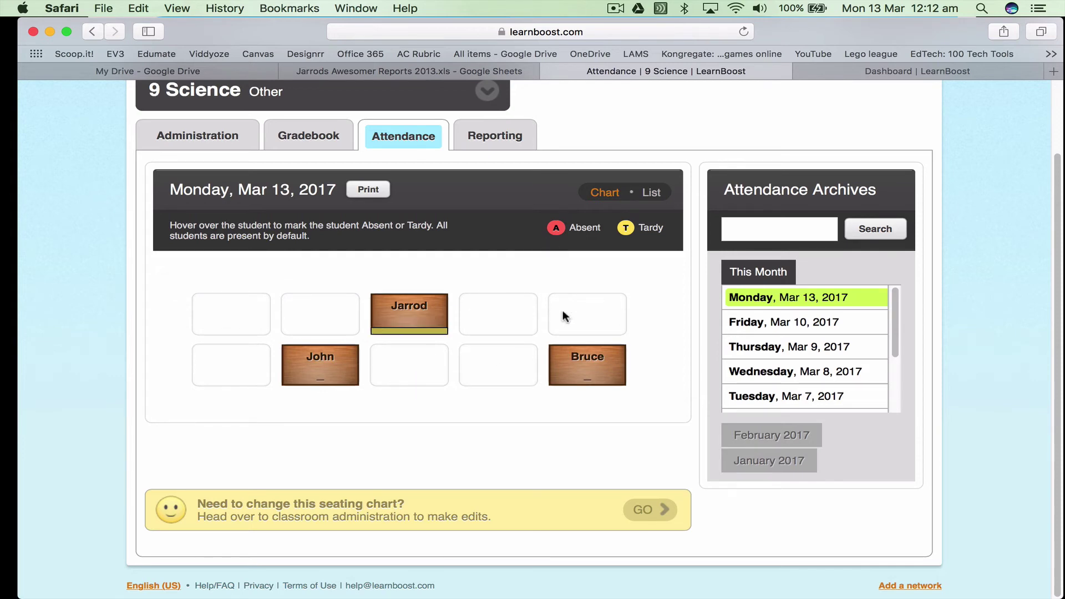
pyautogui.click(651, 191)
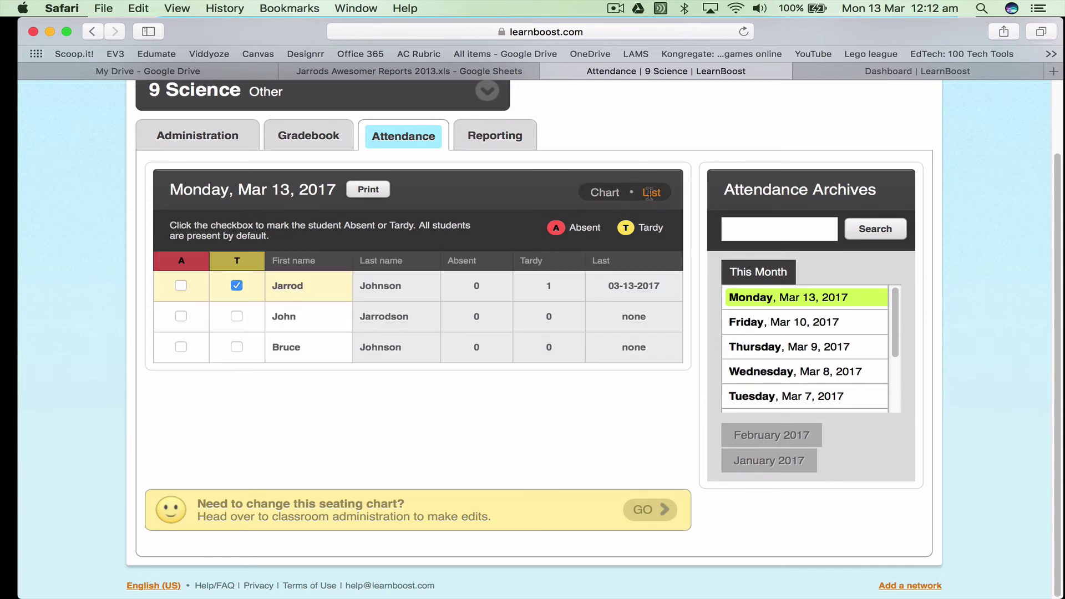
pyautogui.click(485, 141)
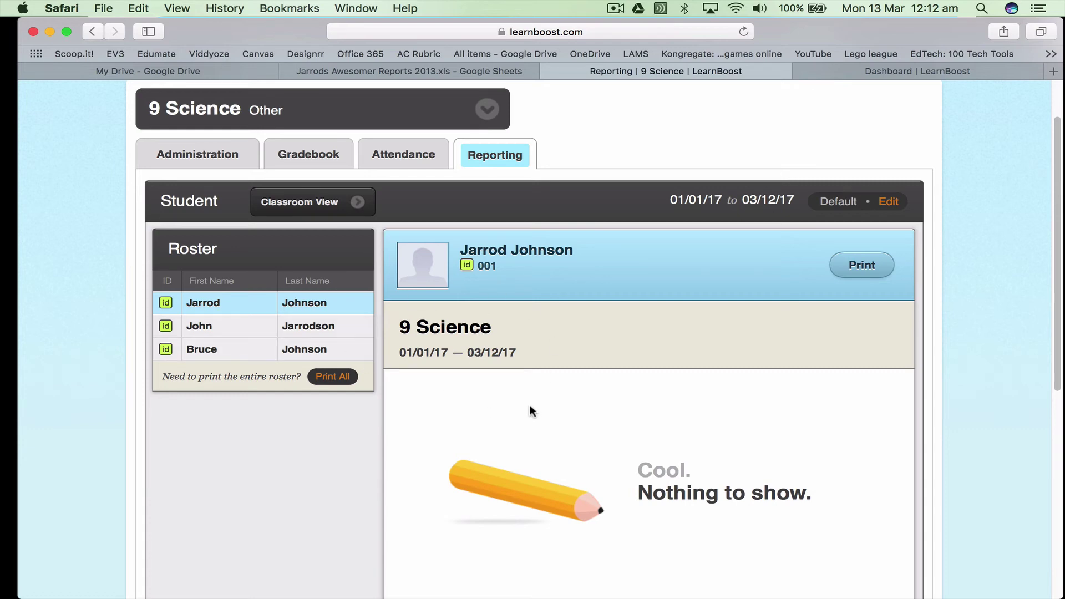
# Scroll through the first student's 01/01/17–03/12/17 report, then switch to PowerPoint
pyautogui.scroll(-5, 490, 355)
pyautogui.scroll(-6, 490, 351)
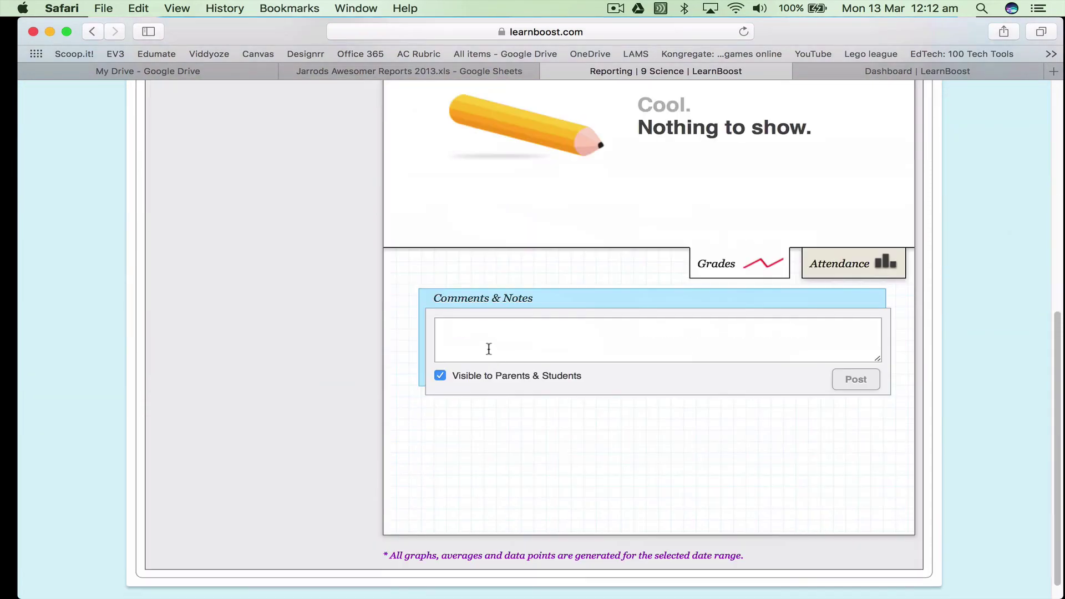
pyautogui.scroll(13, 490, 351)
pyautogui.press('cmd+Tab')
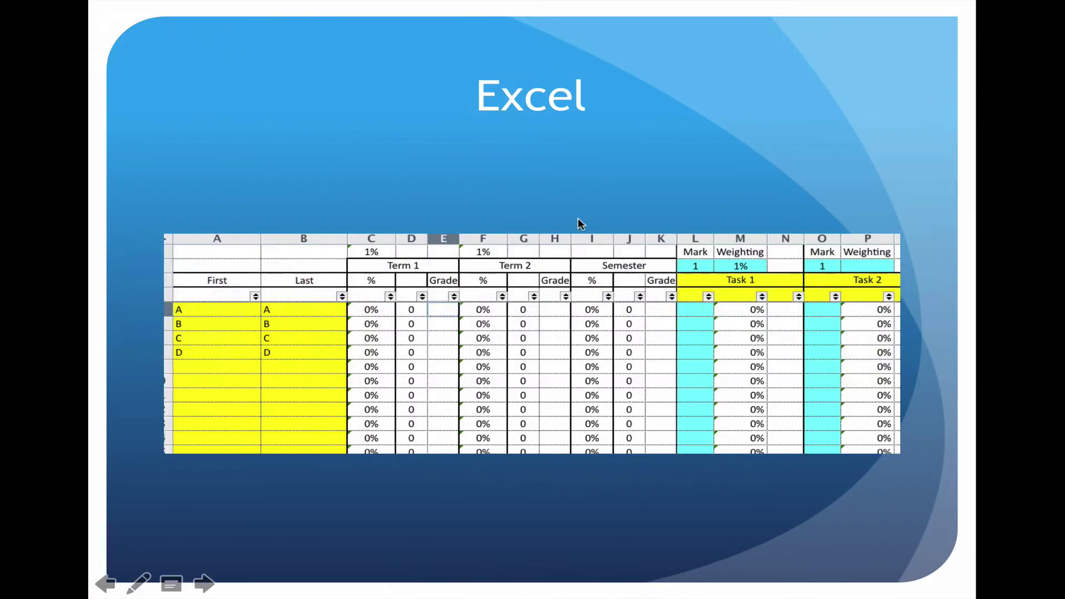
# Return to the slideshow and advance from Learning Boost to the Discussion Board slide
pyautogui.click(577, 218)
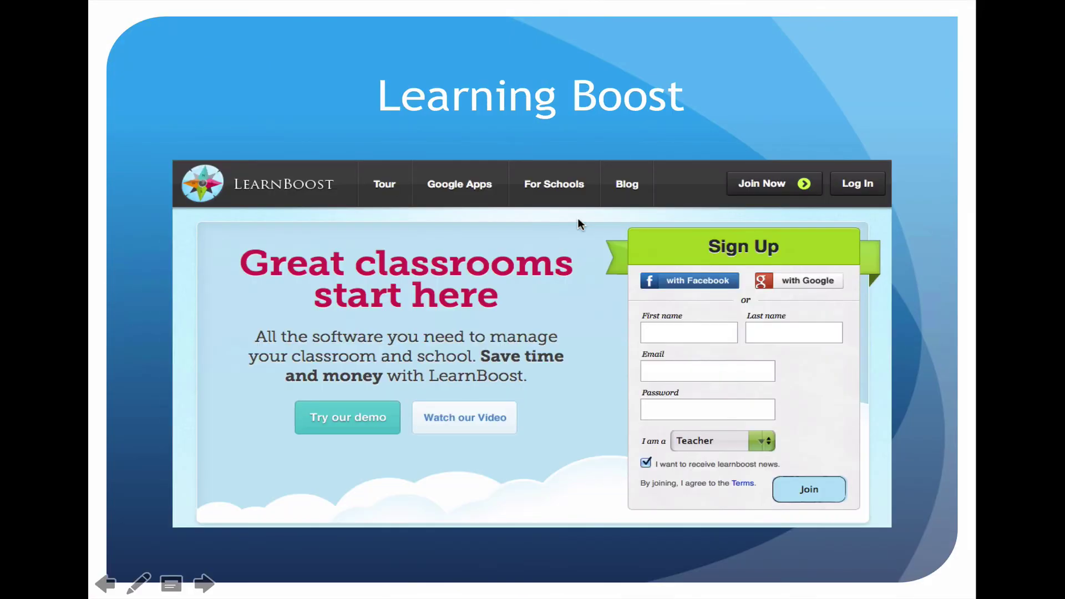
pyautogui.click(577, 218)
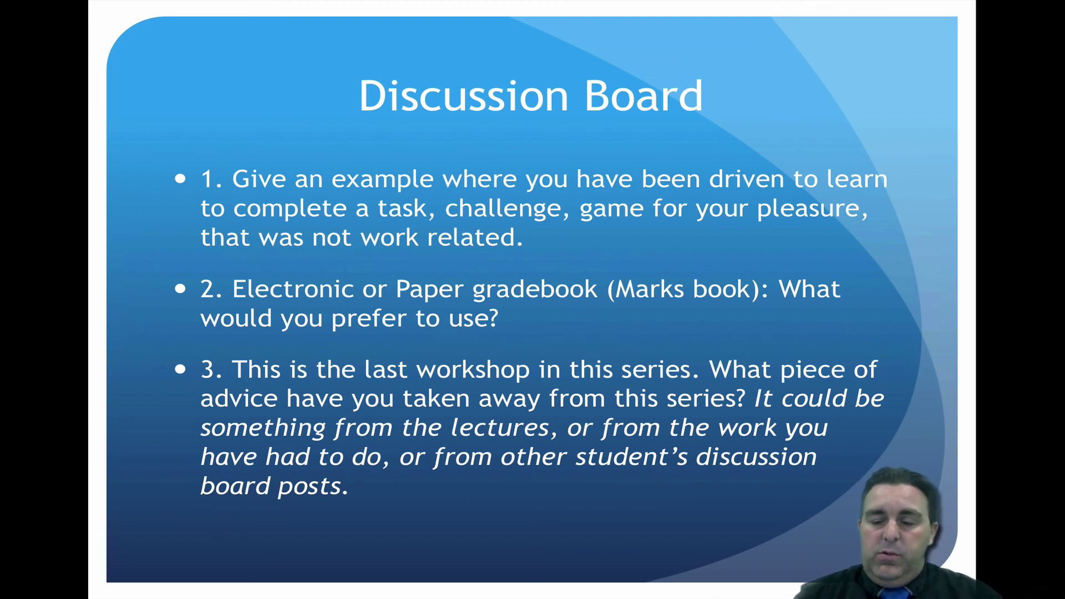
# Advance the slideshow to the Australian Professional Standards slide
pyautogui.press('Right')
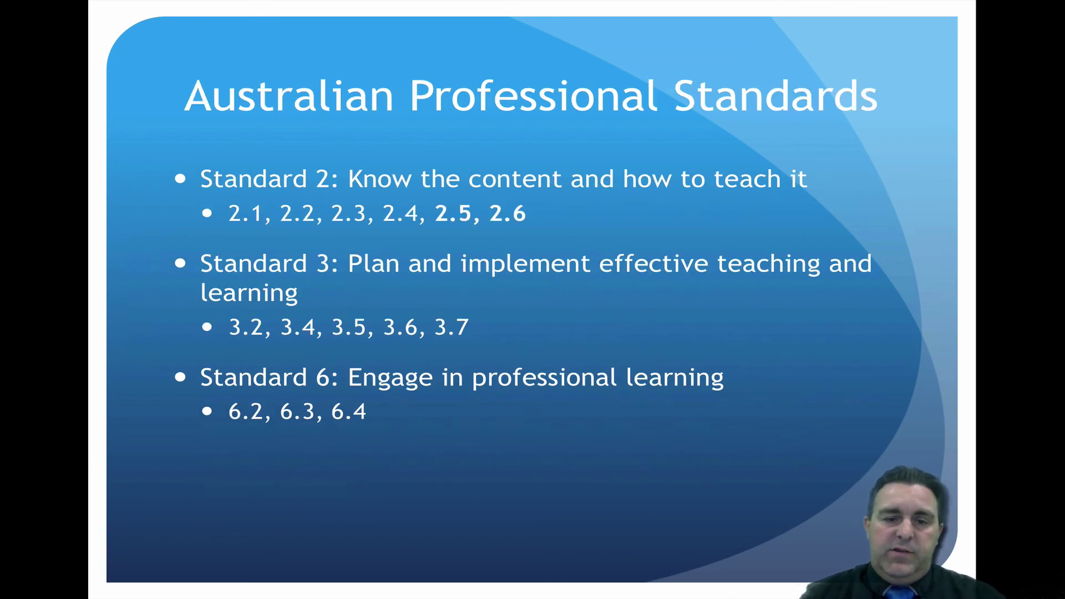